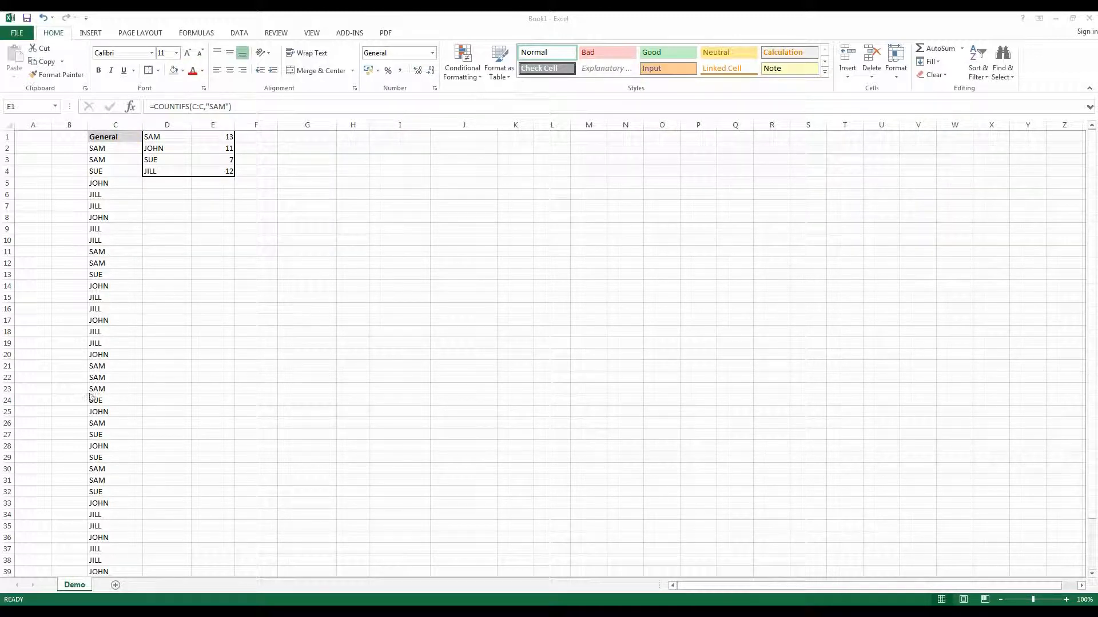
# - Examine the list of names in column C and the COUNTIFS formula in cell E1 that counts them
pyautogui.click(112, 149)
pyautogui.click(168, 147)
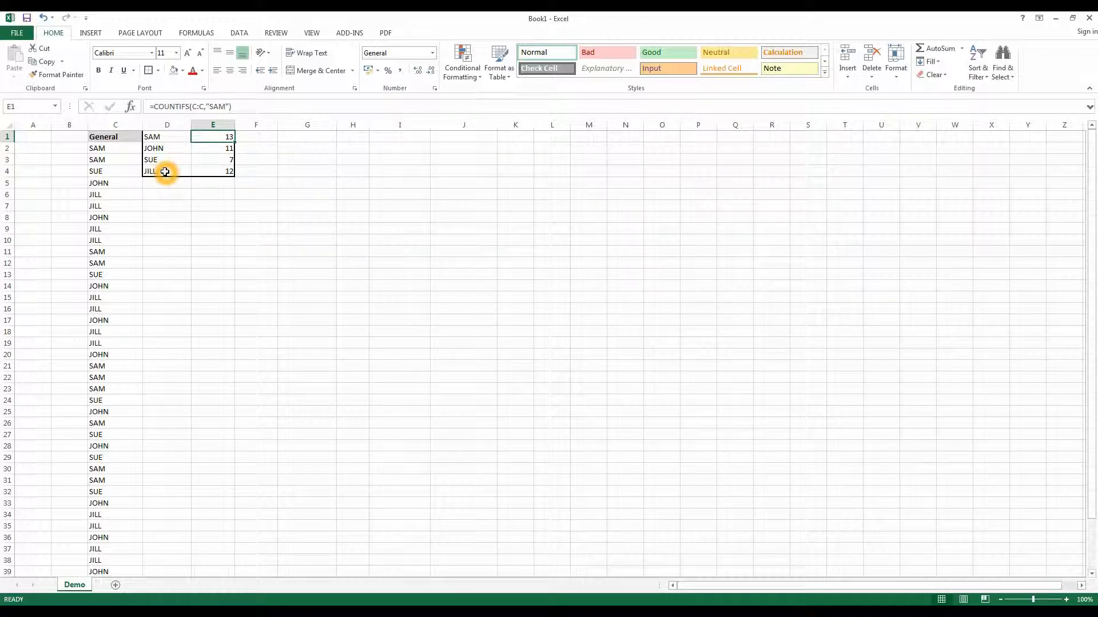
pyautogui.click(116, 123)
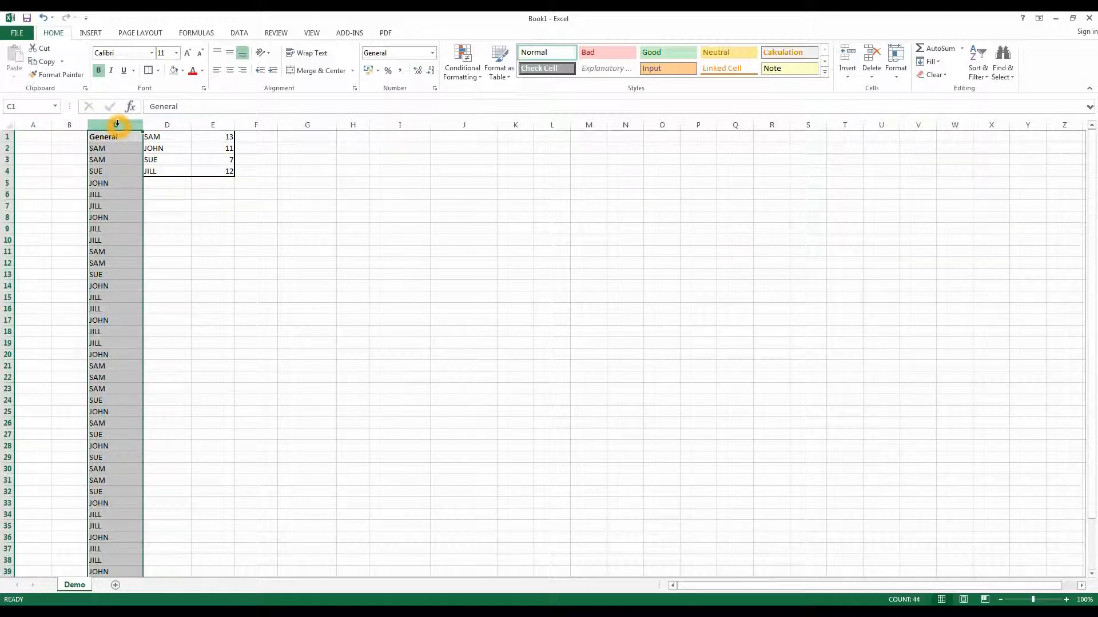
pyautogui.scroll(-8, 116, 148)
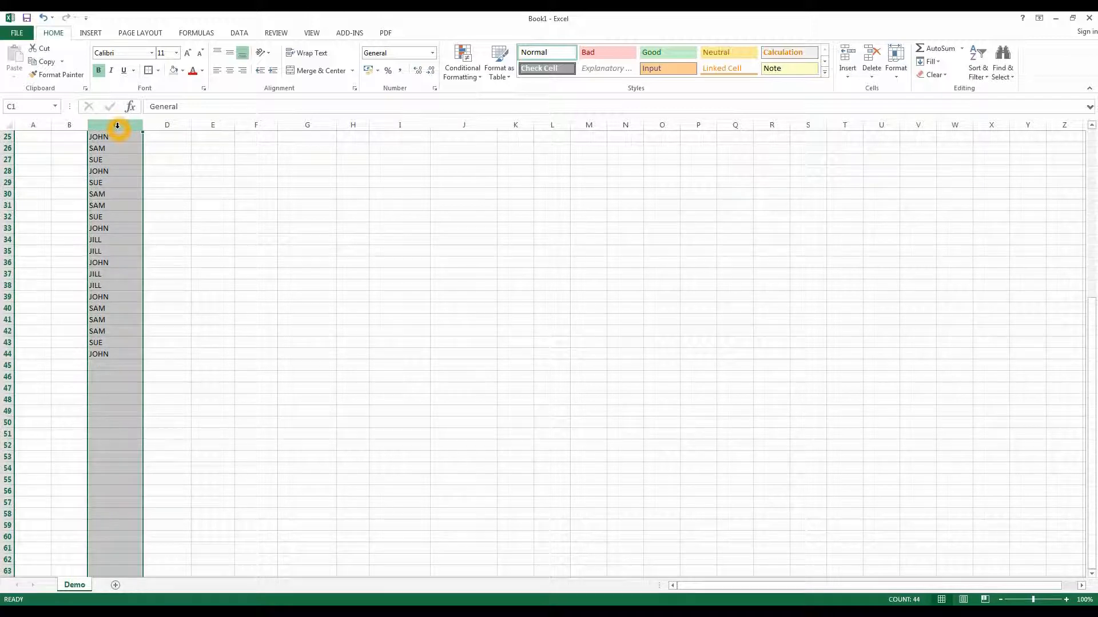
pyautogui.scroll(8, 124, 315)
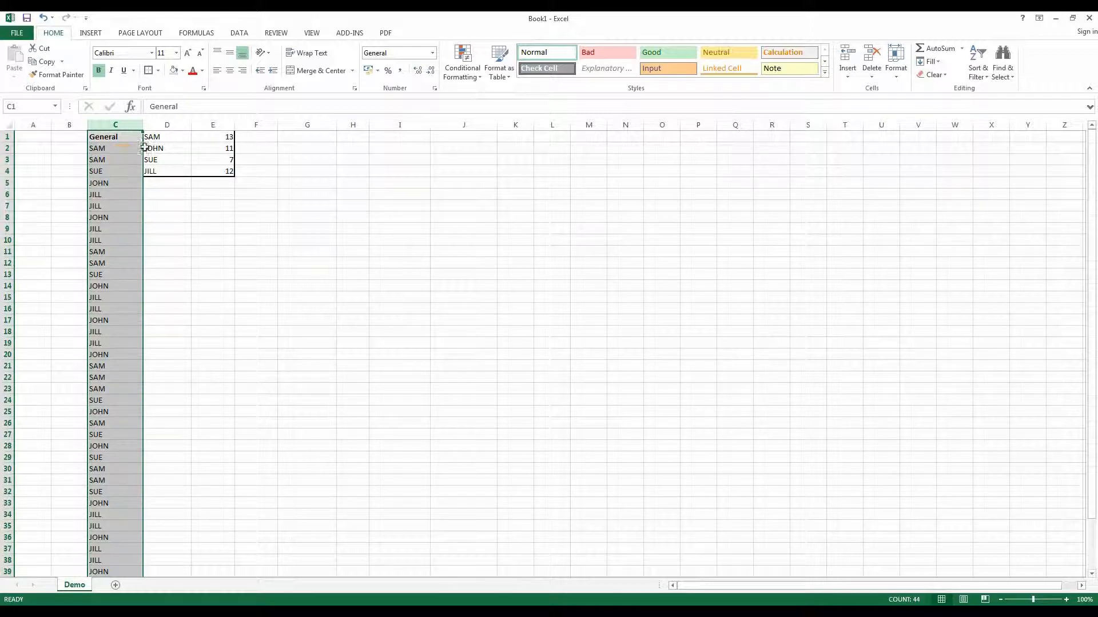
pyautogui.click(215, 138)
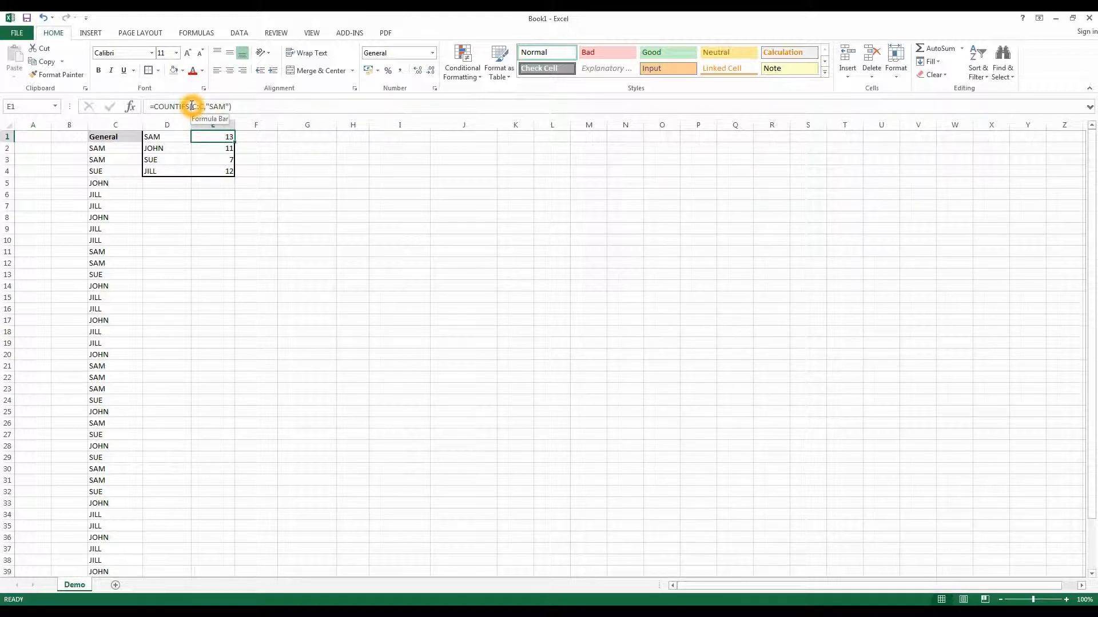
pyautogui.click(117, 122)
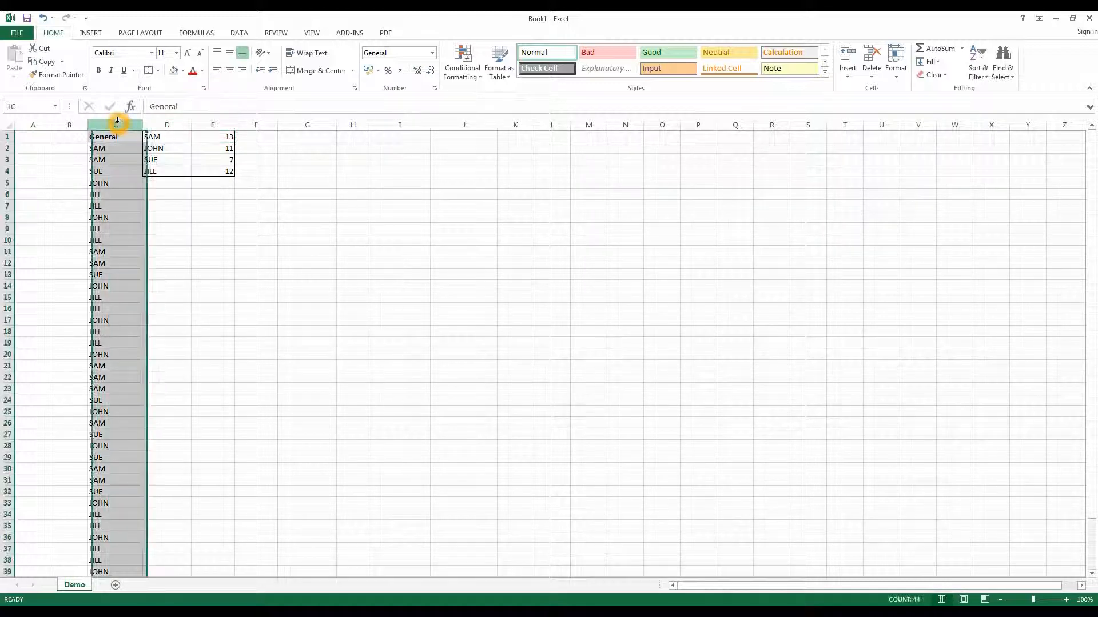
pyautogui.click(212, 136)
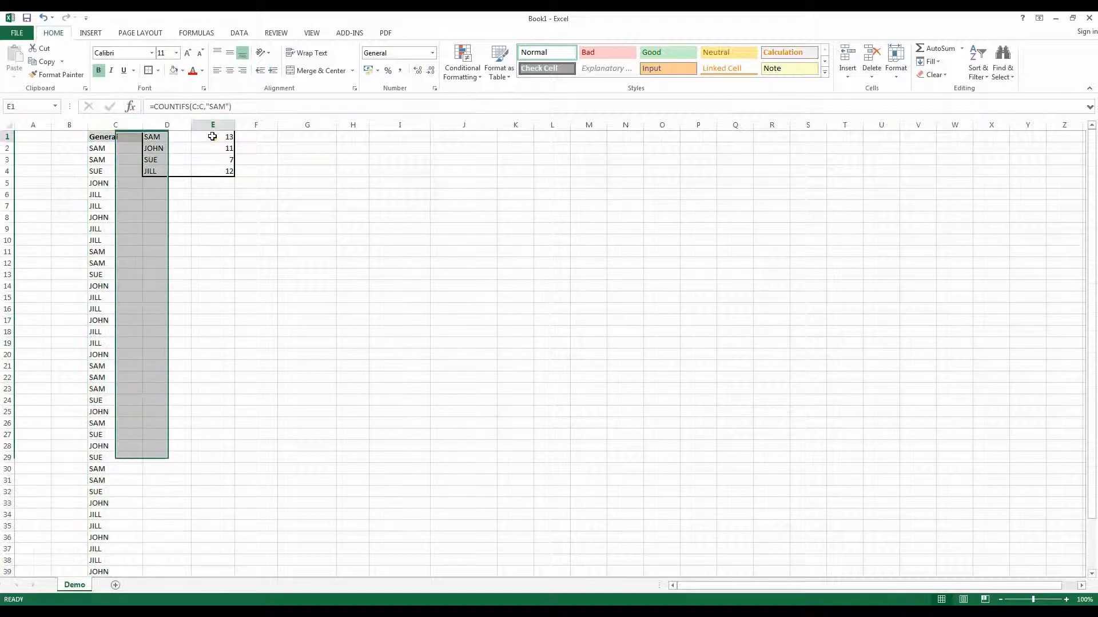
pyautogui.click(216, 105)
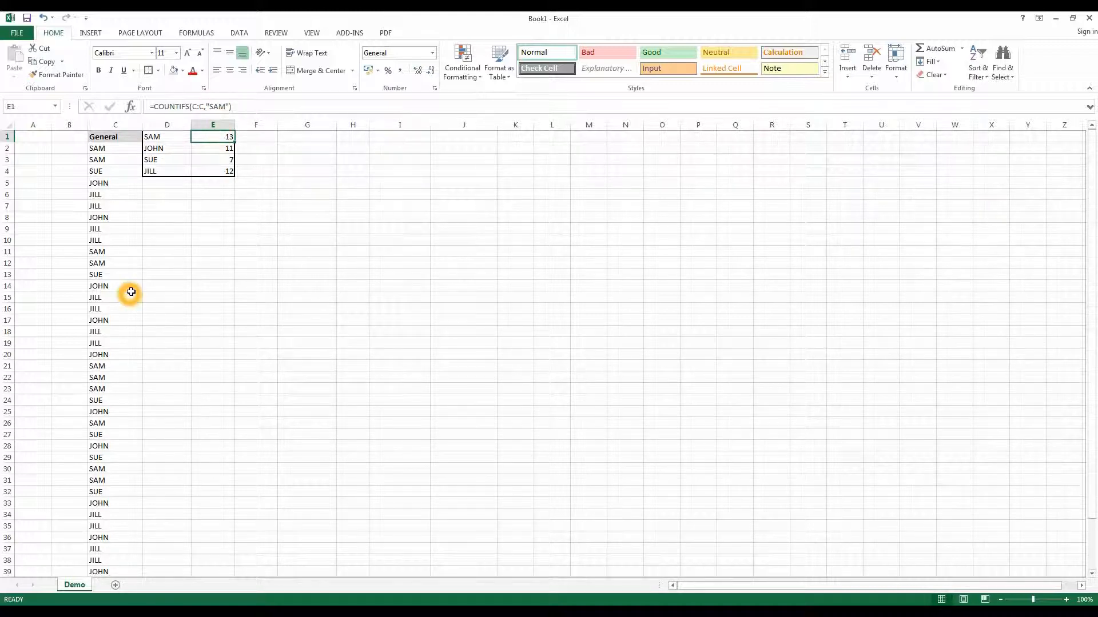
pyautogui.click(171, 274)
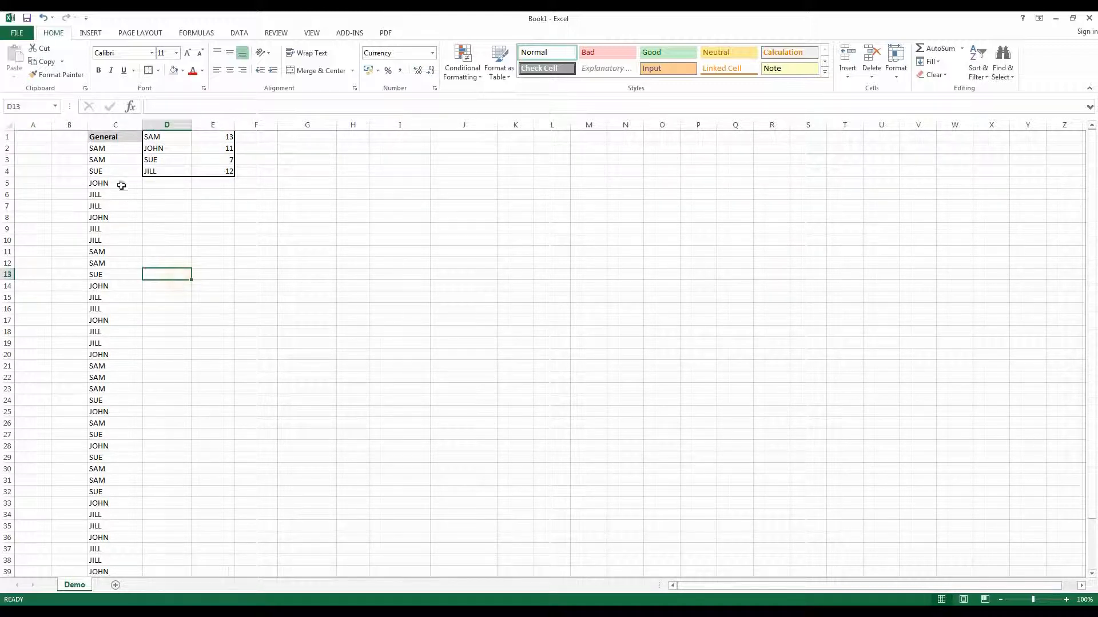
# - Replace the name in cell C2 with the name shown in cell D4
pyautogui.click(113, 148)
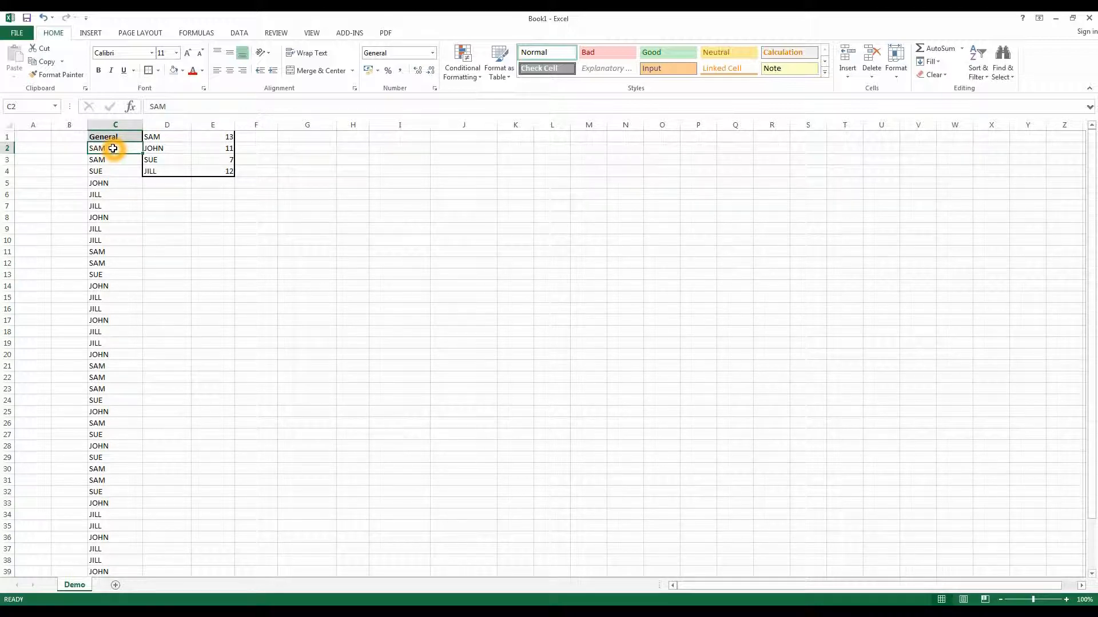
pyautogui.press('Delete')
pyautogui.write('JILL')
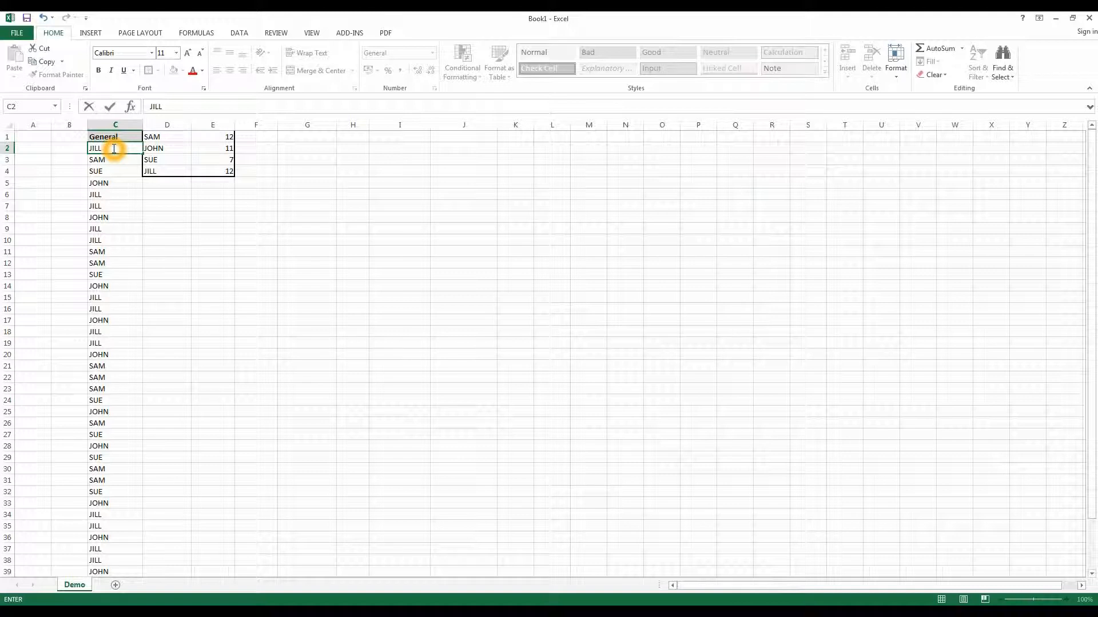
pyautogui.click(257, 221)
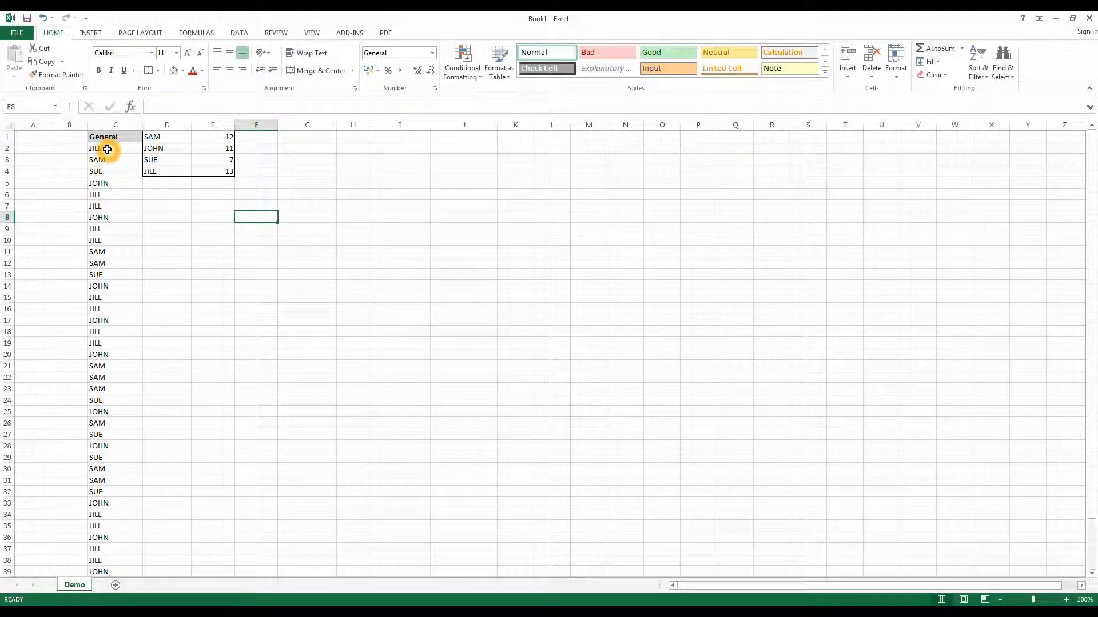
# - Replace the entry in cell C8 with the word "text"
pyautogui.click(126, 214)
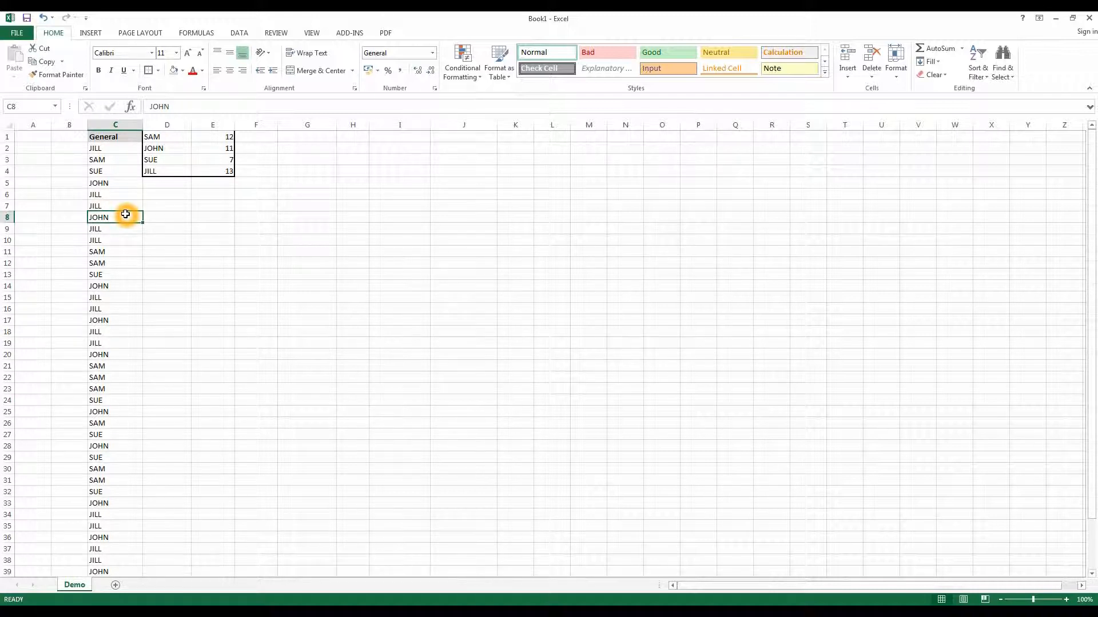
pyautogui.write('text')
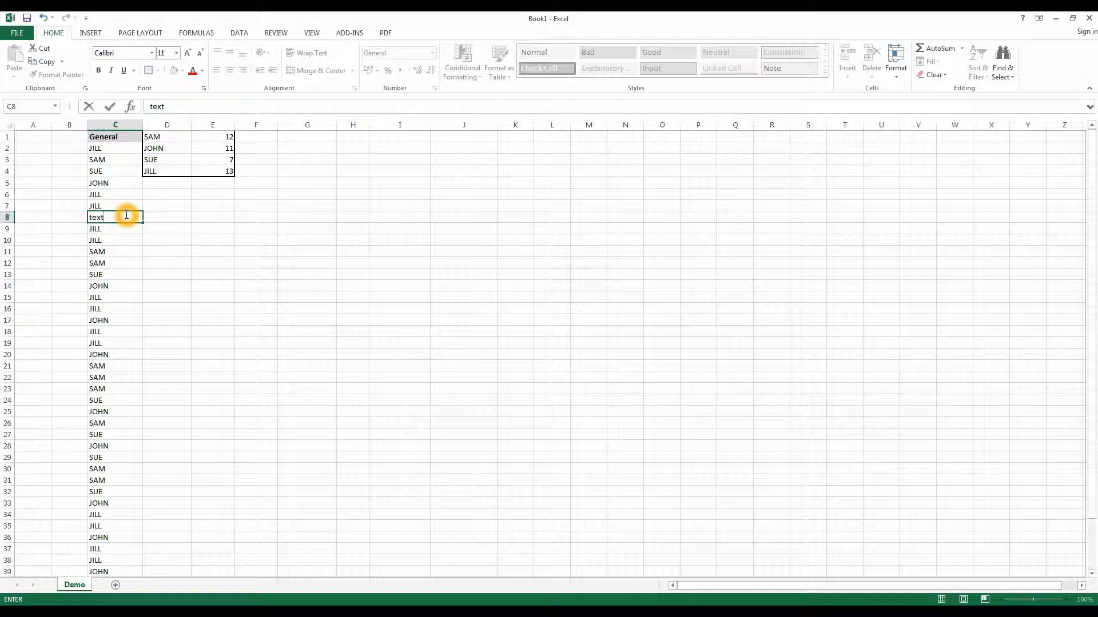
pyautogui.click(188, 227)
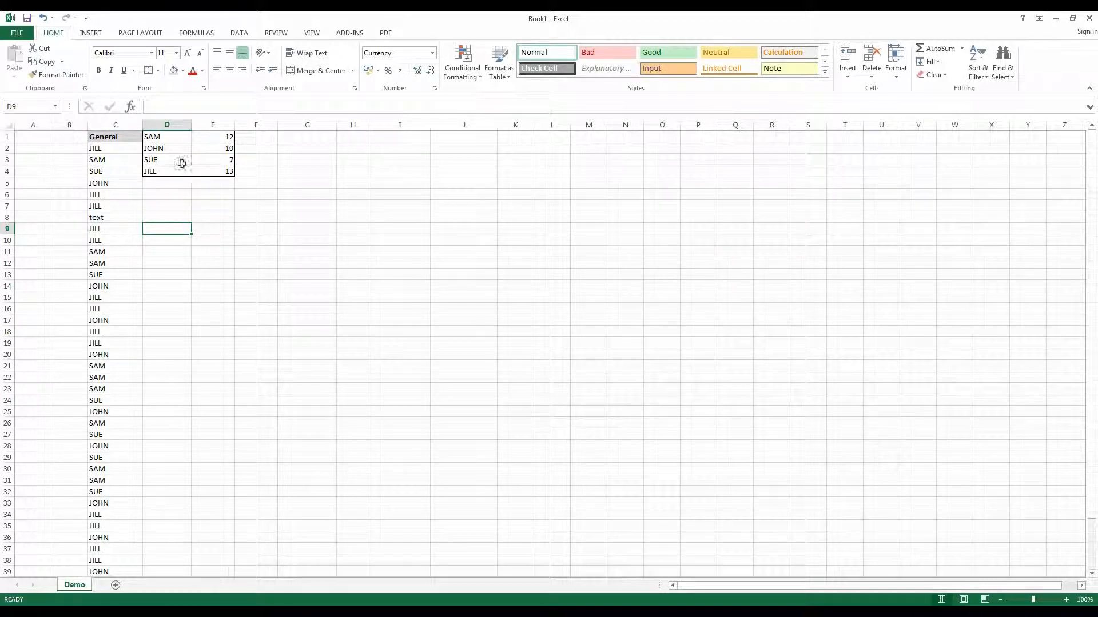
# - Change the COUNTIFS criterion in cell E2 to "TEXT" and clear the name label in cell D2
pyautogui.click(223, 146)
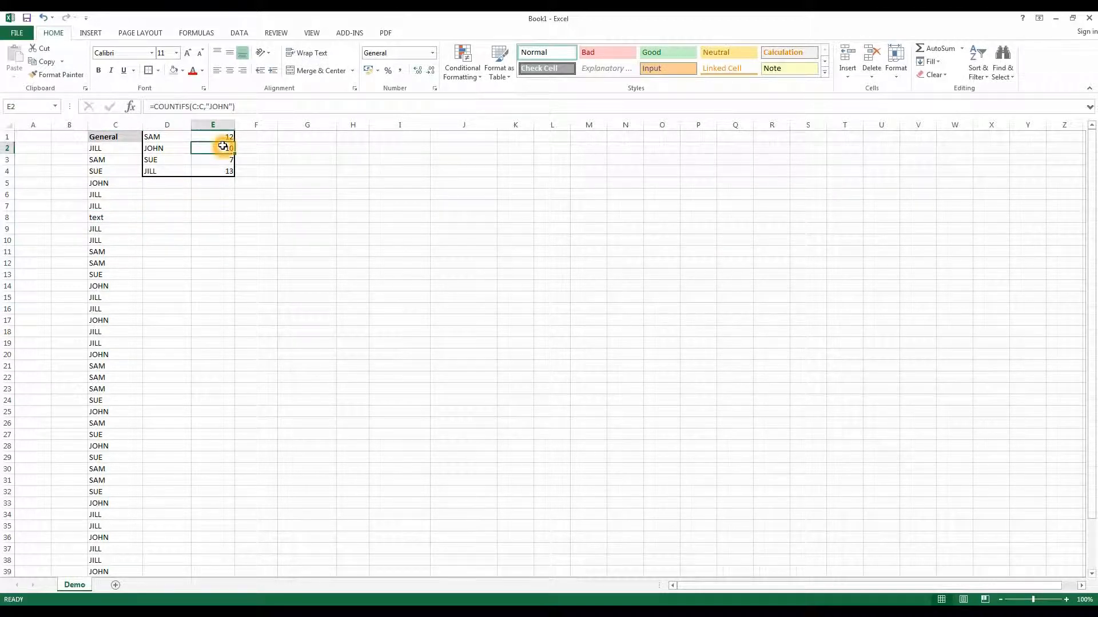
pyautogui.click(229, 106)
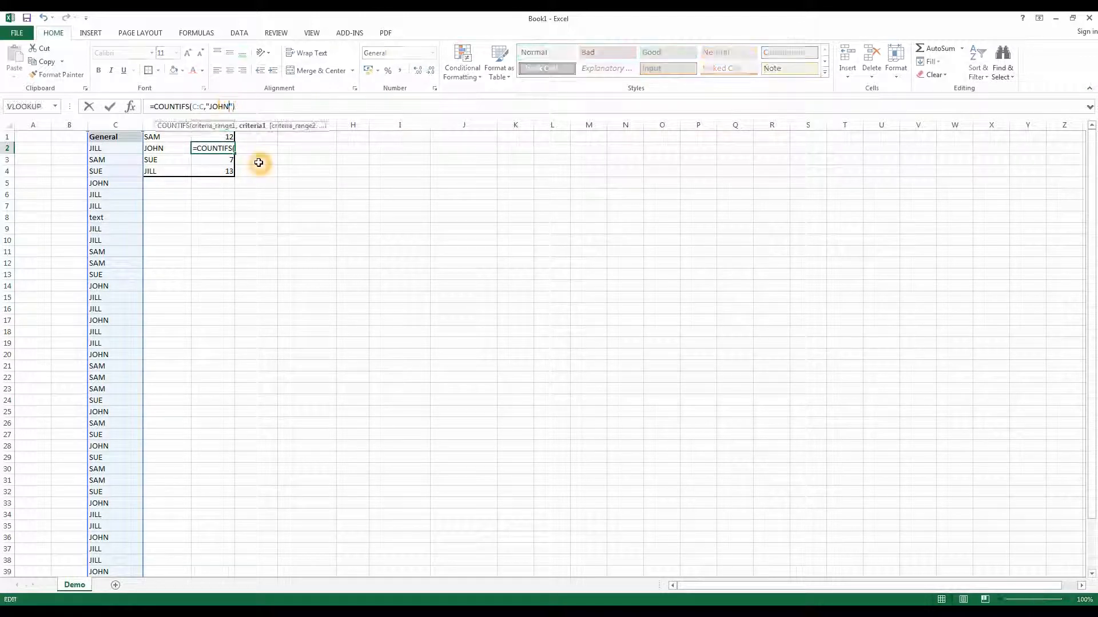
pyautogui.press('BackSpace')
pyautogui.press('BackSpace')
pyautogui.press('BackSpace')
pyautogui.press('BackSpace')
pyautogui.write('TEXT')
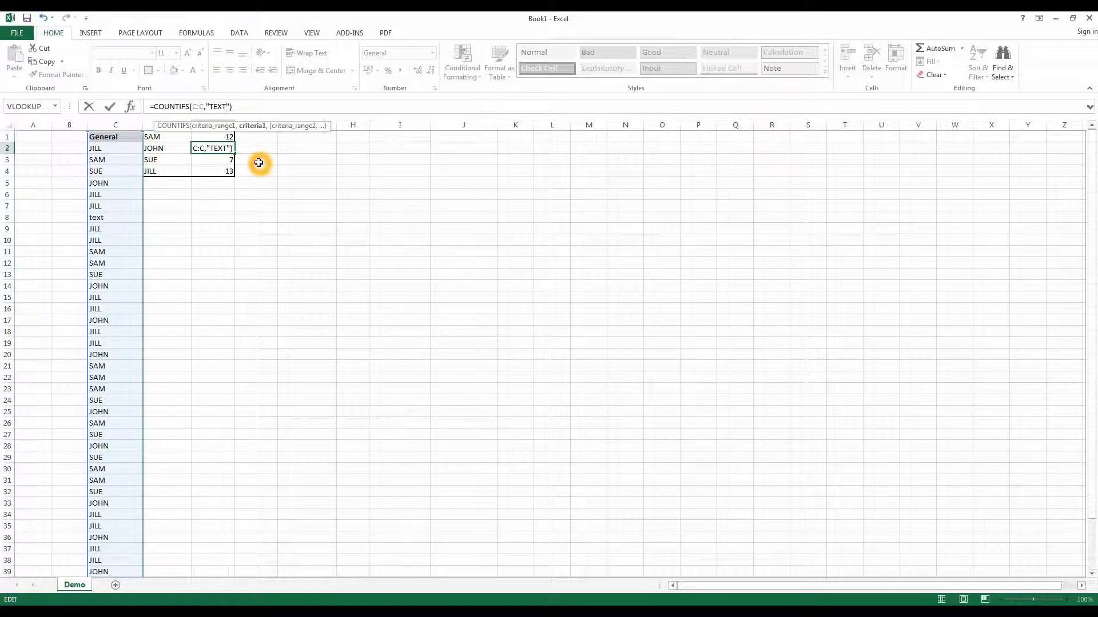
pyautogui.press('Return')
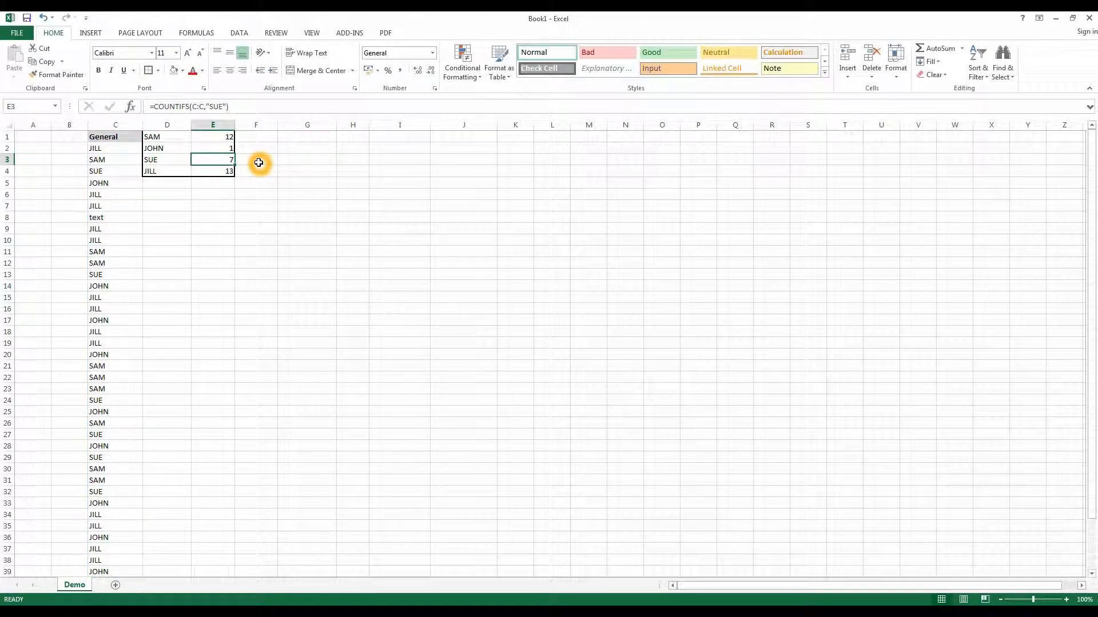
pyautogui.click(184, 147)
pyautogui.press('Delete')
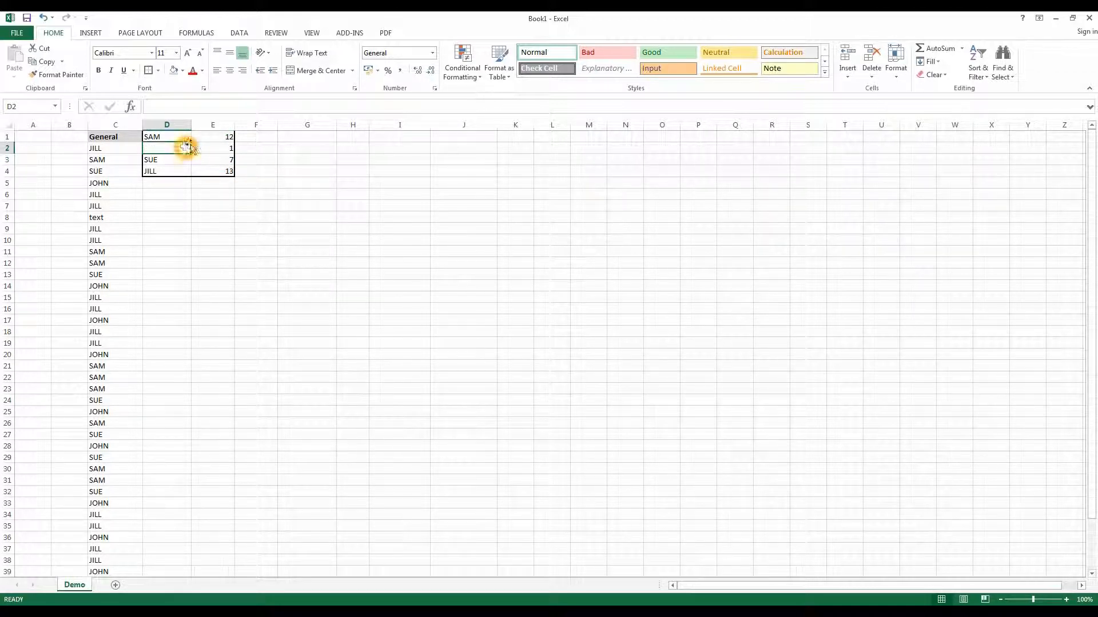
pyautogui.click(211, 145)
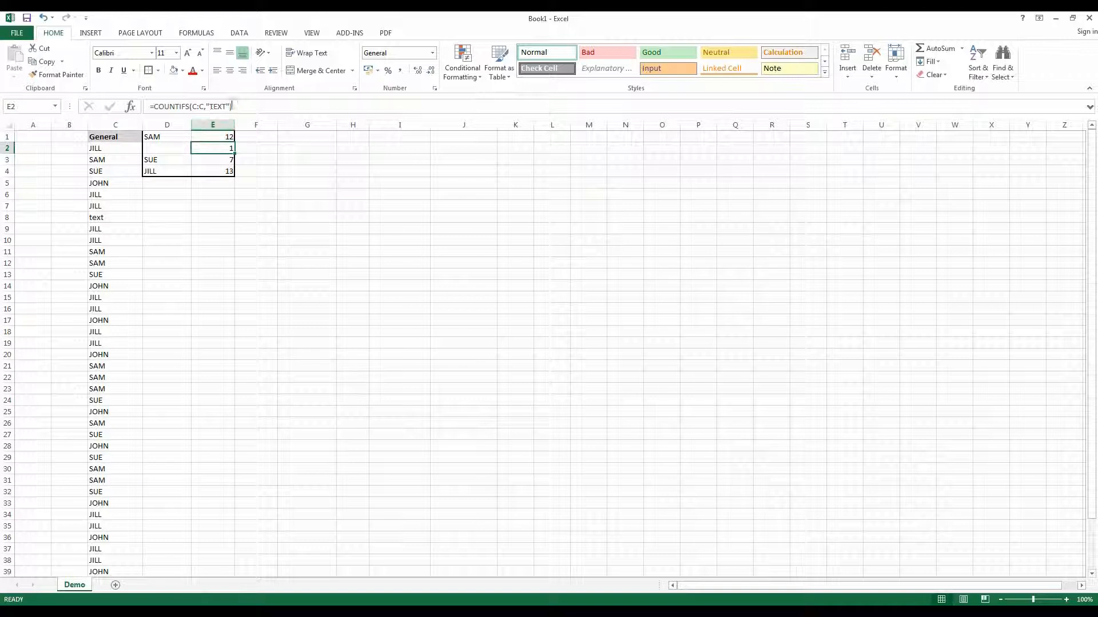
pyautogui.click(94, 219)
pyautogui.click(94, 219)
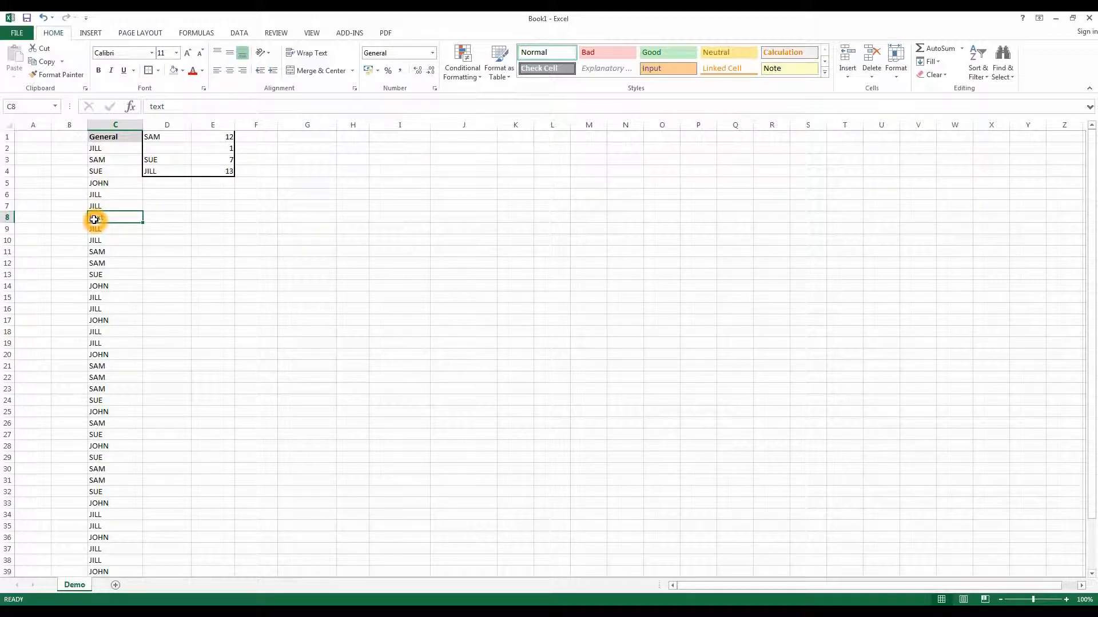
# - Clear the contents of the summary range D1:E5, removing the labels and COUNTIFS formulas
pyautogui.click(224, 138)
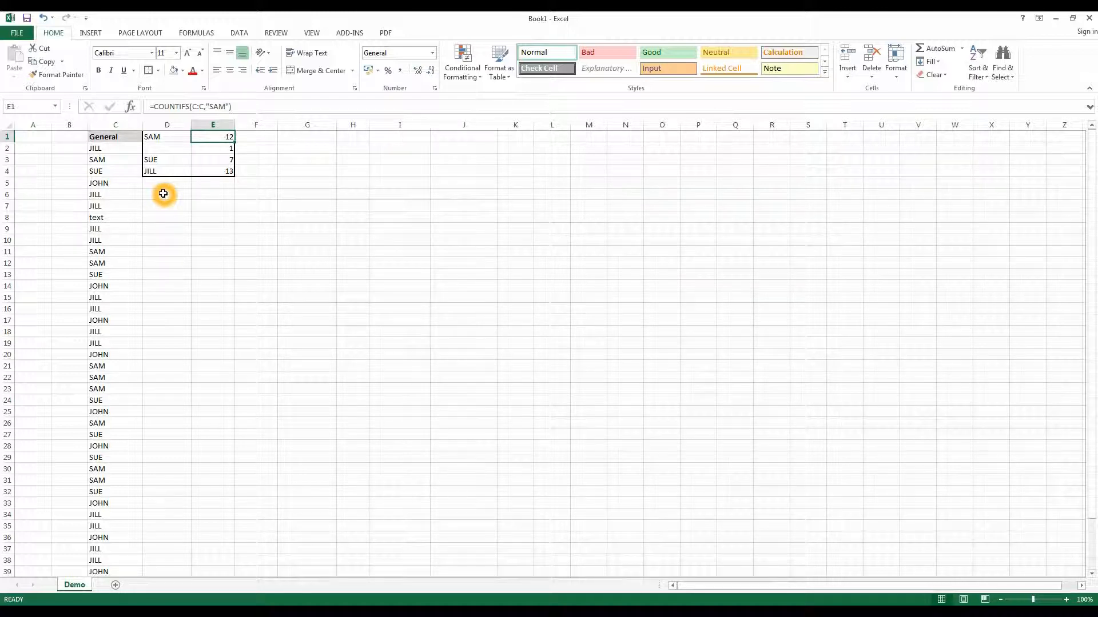
pyautogui.click(166, 136)
pyautogui.moveTo(205, 137); pyautogui.dragTo(226, 190)
pyautogui.press('Delete')
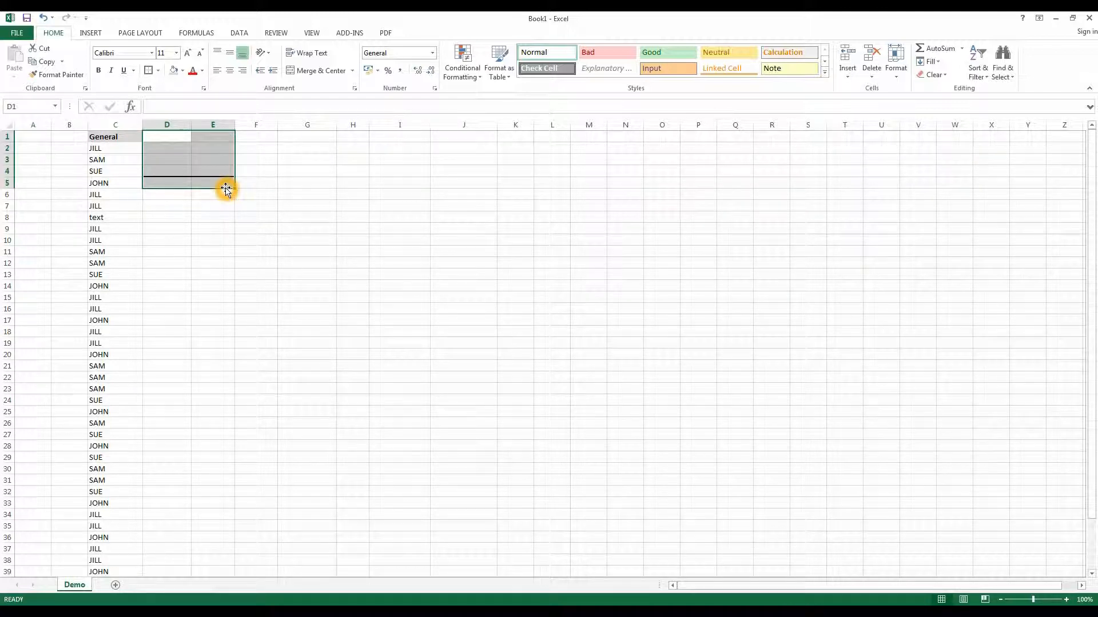
# - Enter the same name as in cell C2 as the label in cell D1
pyautogui.click(155, 138)
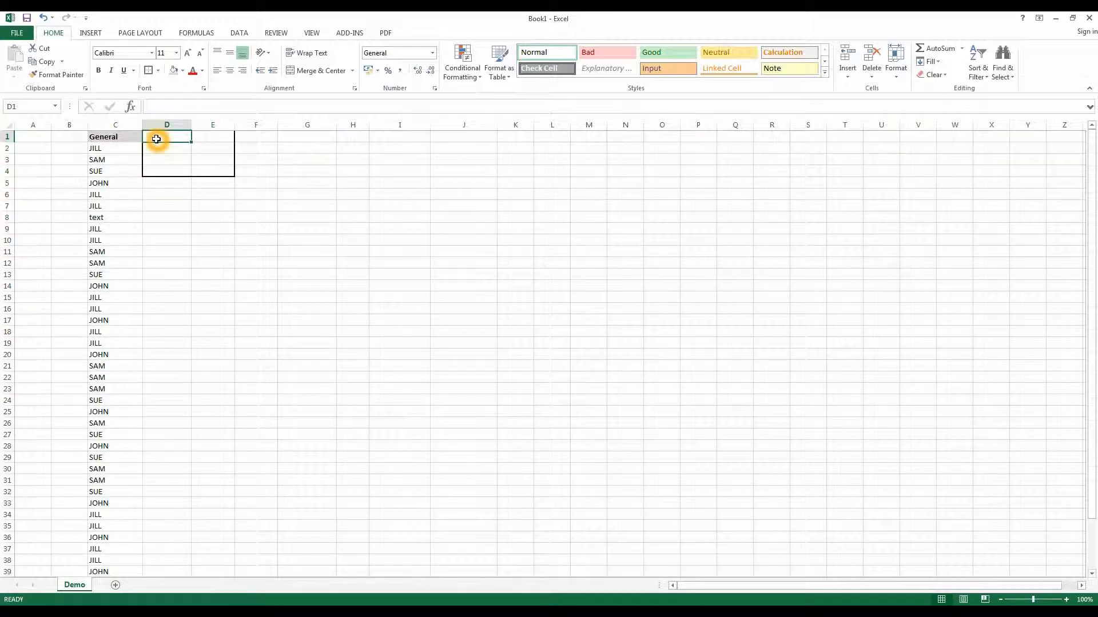
pyautogui.write('JILL')
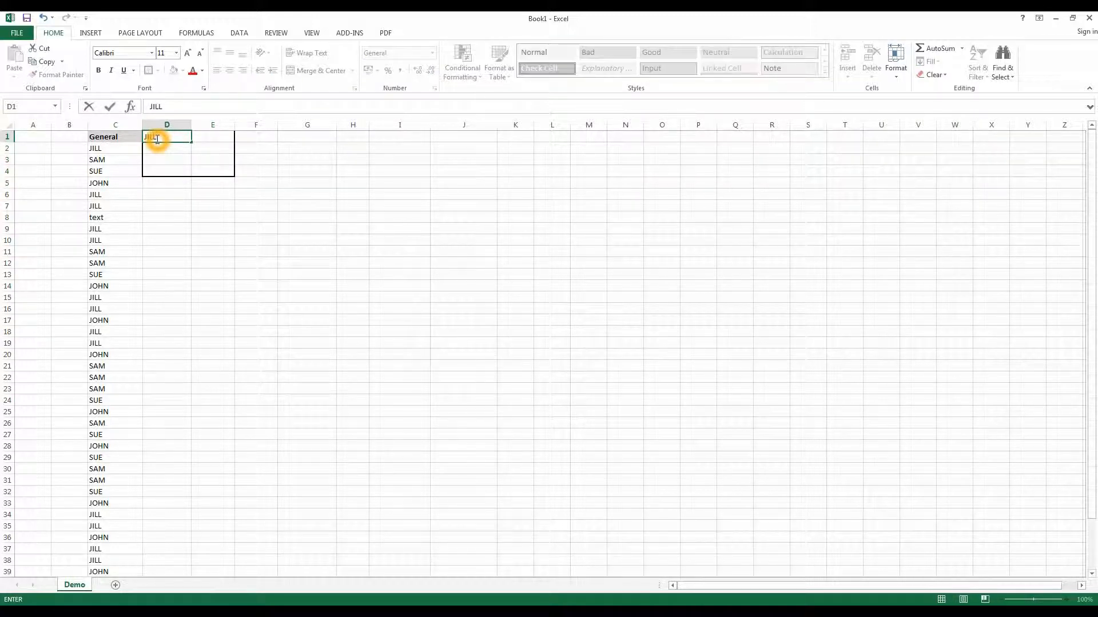
pyautogui.click(209, 139)
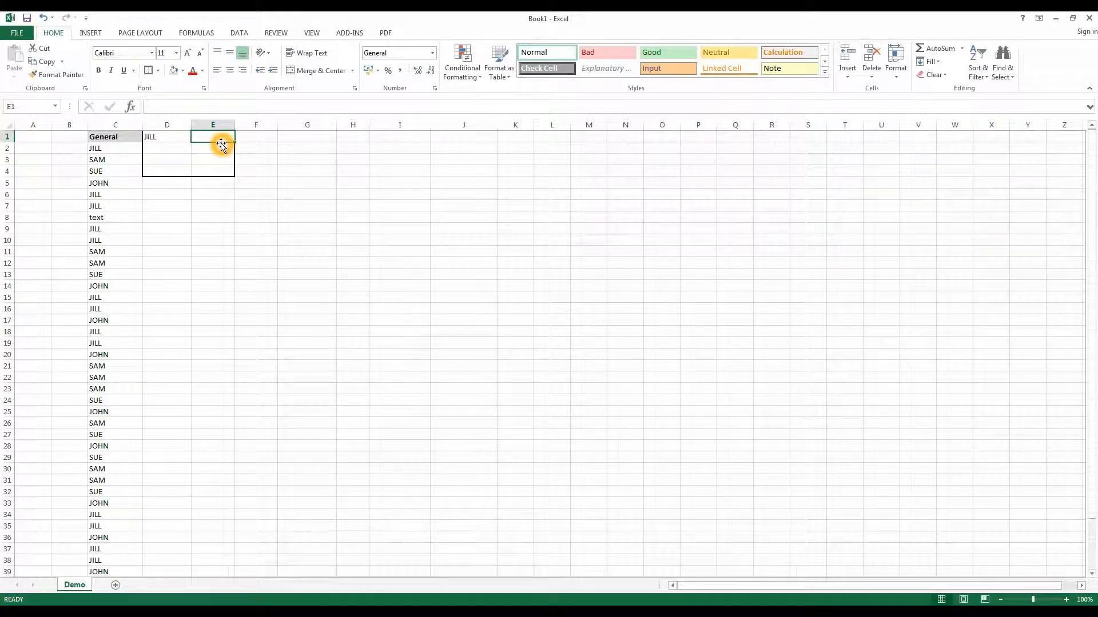
# - Enter a COUNTIFS formula in cell E1 with range C:C and the name from D1 as a quoted text criterion
pyautogui.write('=c')
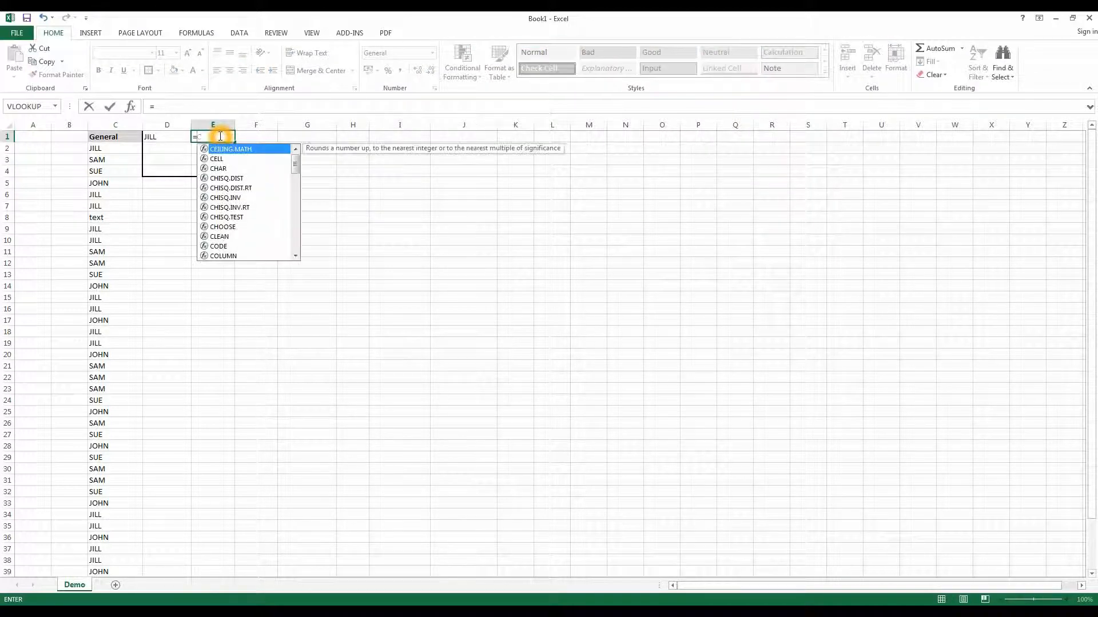
pyautogui.write('ount')
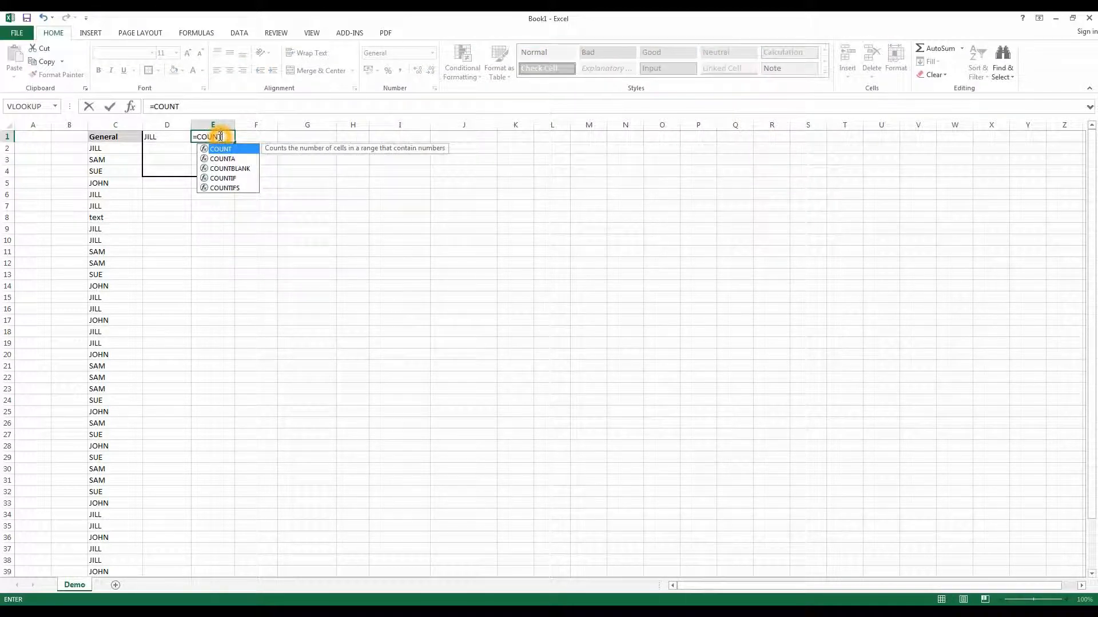
pyautogui.write('ifs')
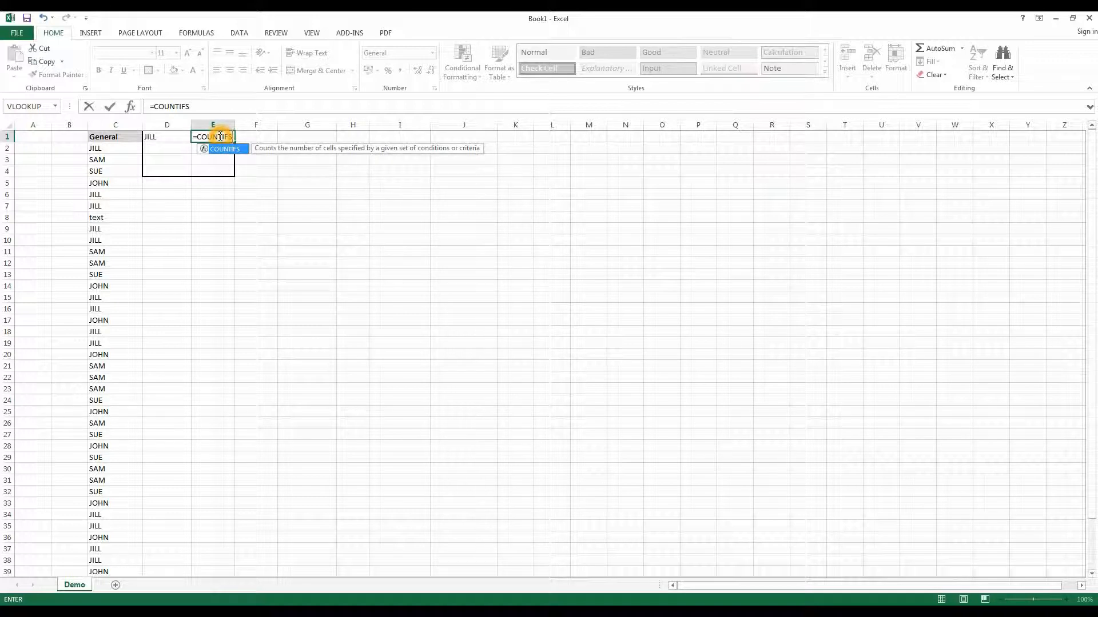
pyautogui.write('(')
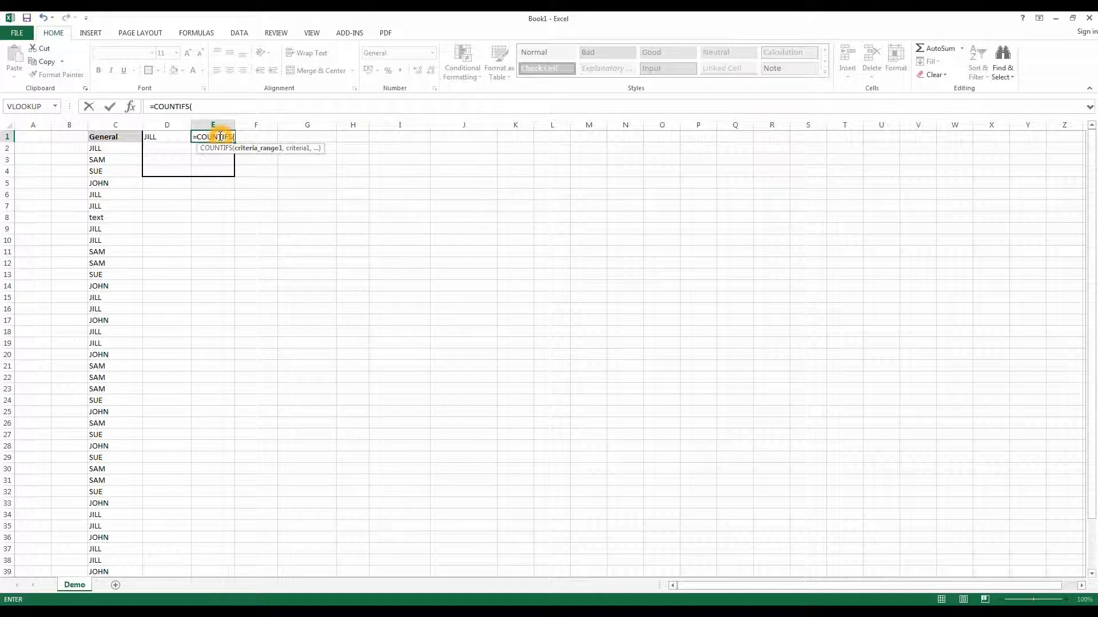
pyautogui.click(105, 124)
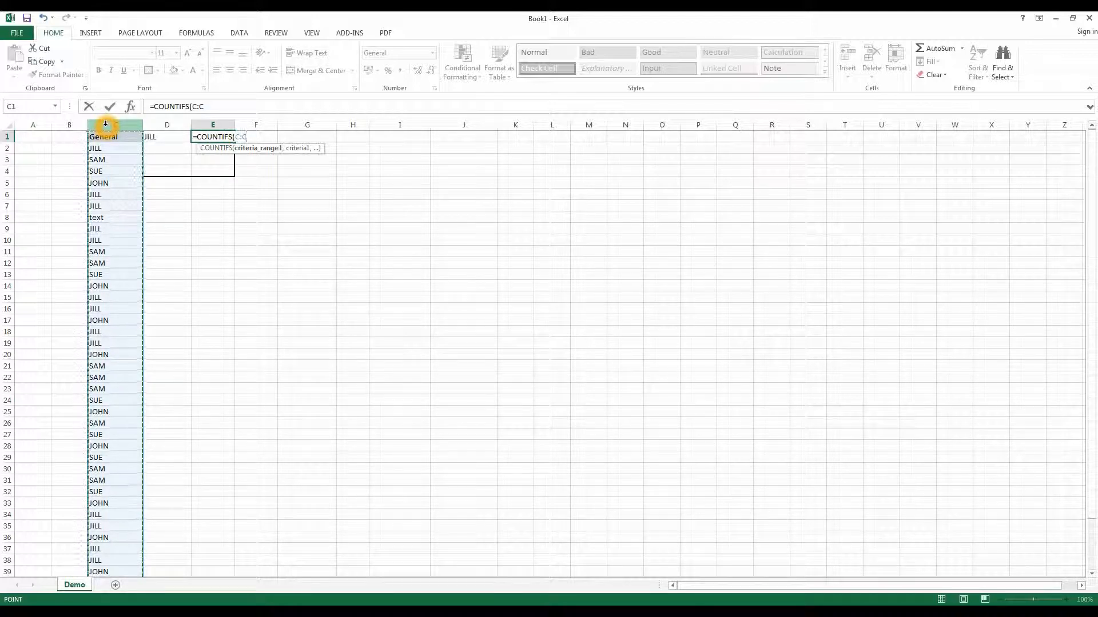
pyautogui.write(',')
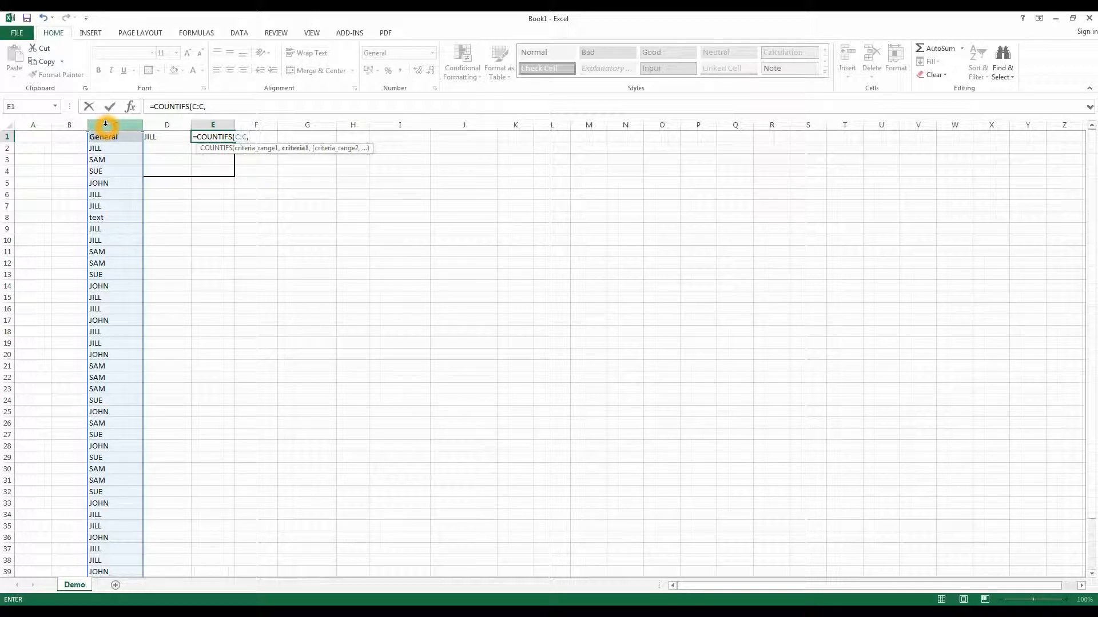
pyautogui.write('"JILL')
pyautogui.write(')')
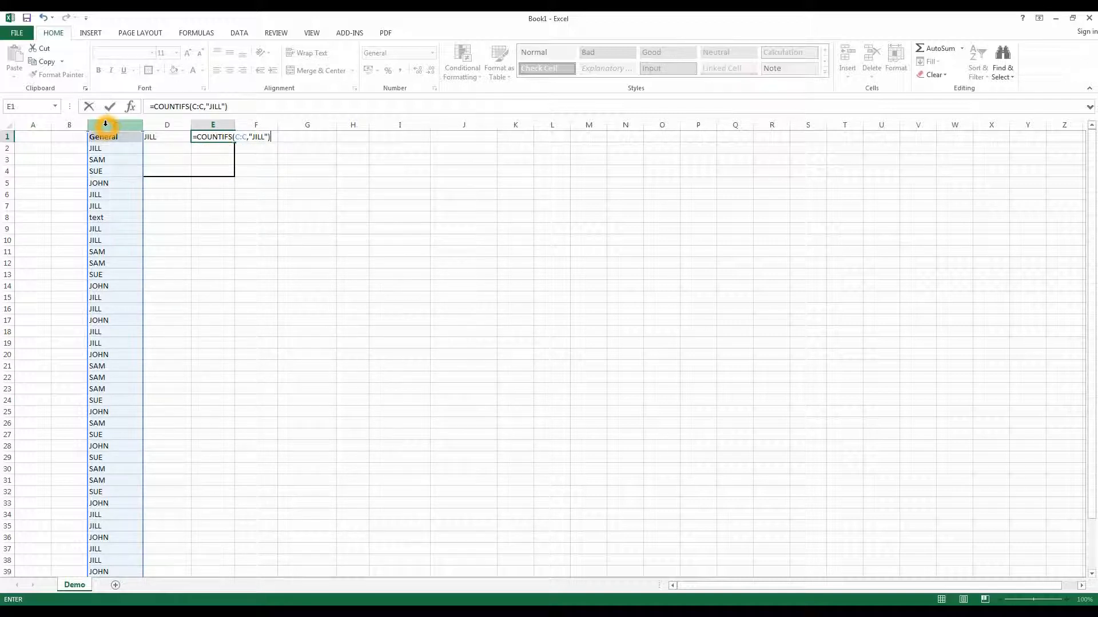
pyautogui.press('Return')
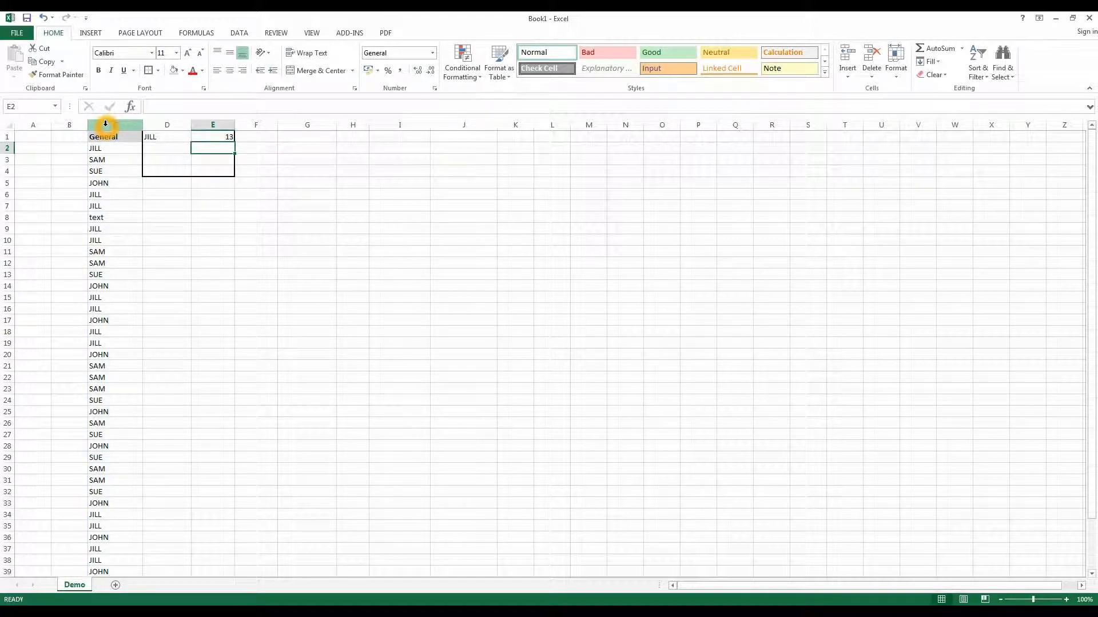
# - Fill the COUNTIFS formula from cell E1 down through cell E4
pyautogui.click(213, 138)
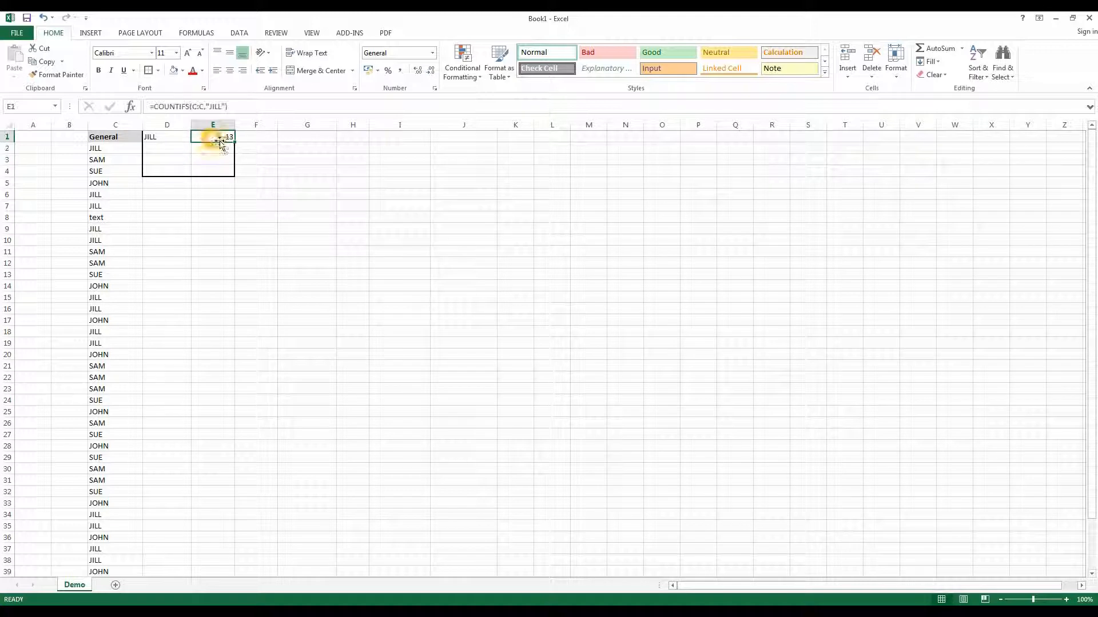
pyautogui.moveTo(234, 142); pyautogui.dragTo(235, 174)
# - Enter the names from cells C3, C5 and C4, in that order, as labels in cells D2, D3 and D4
pyautogui.click(157, 149)
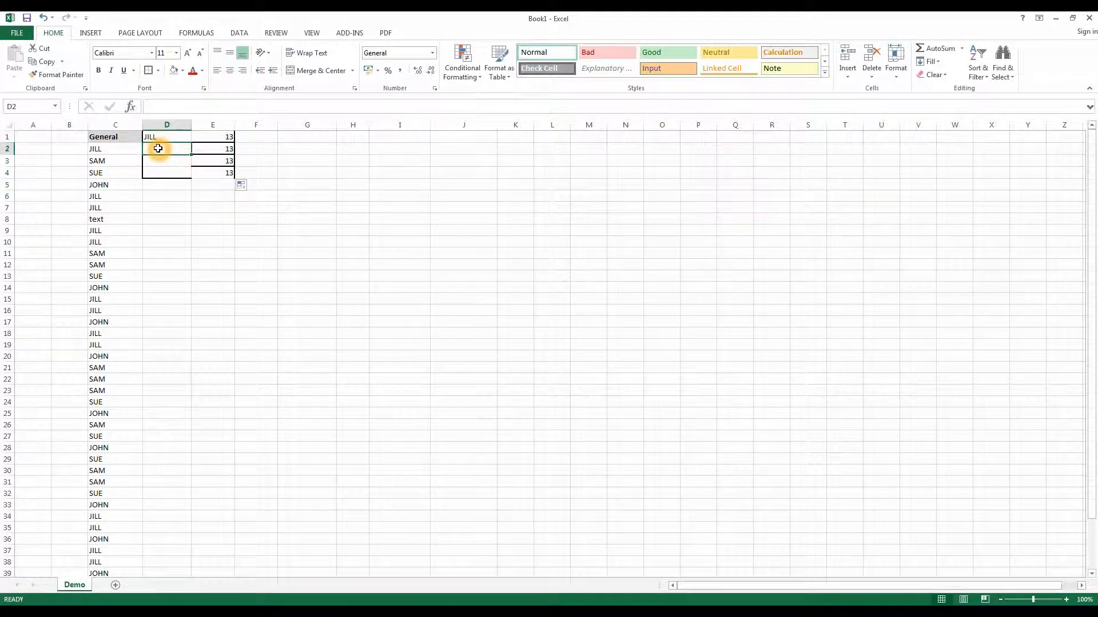
pyautogui.write('SAM')
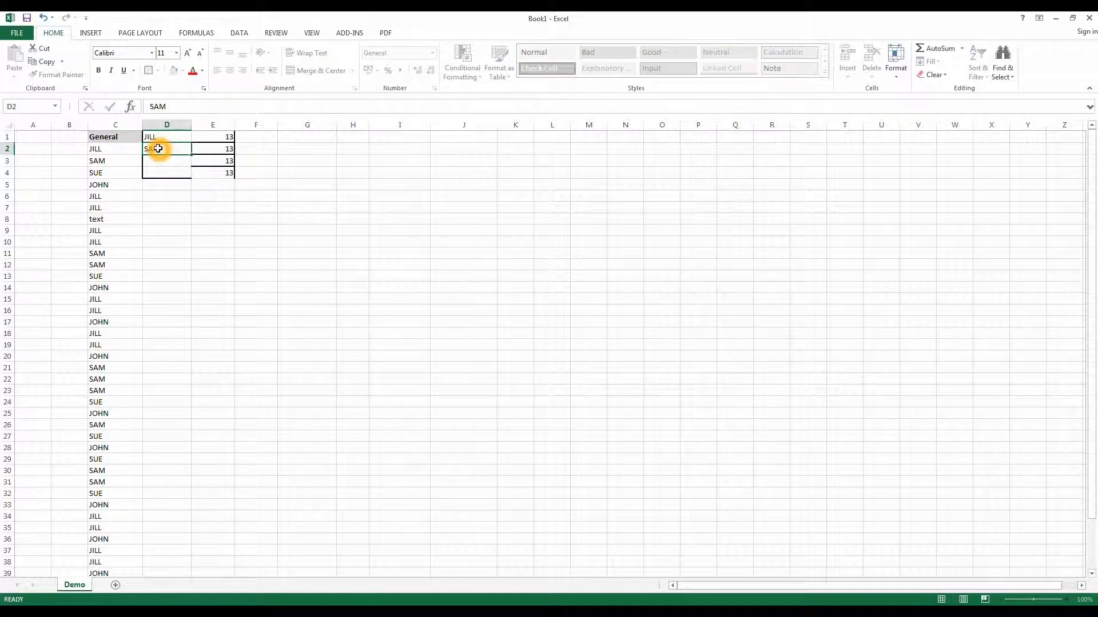
pyautogui.press('Return')
pyautogui.write('JOHN')
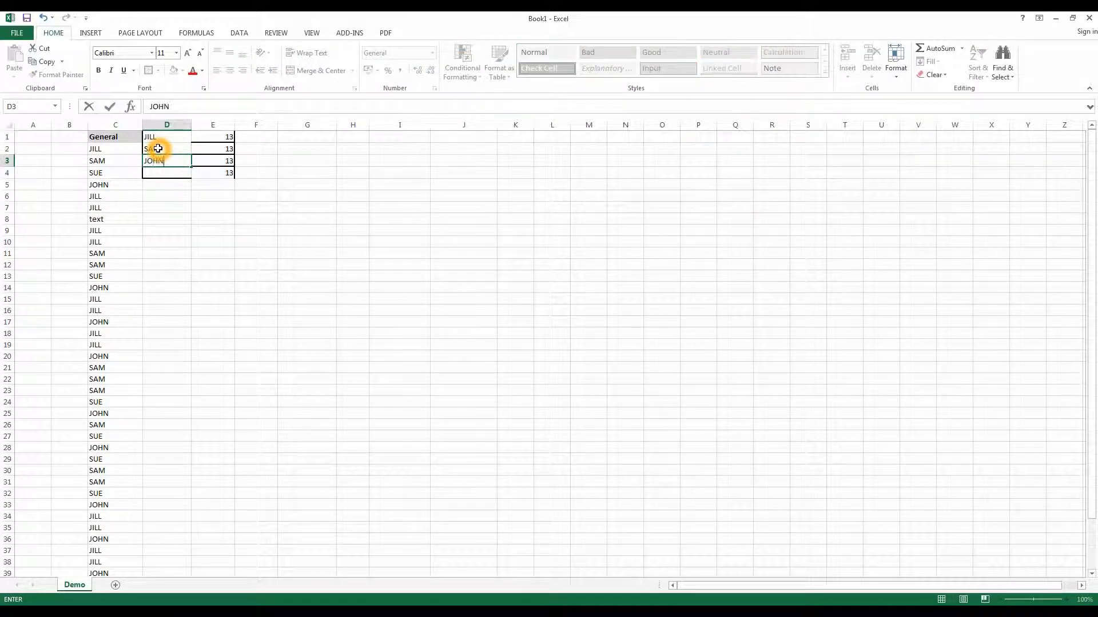
pyautogui.press('Return')
pyautogui.write('SU')
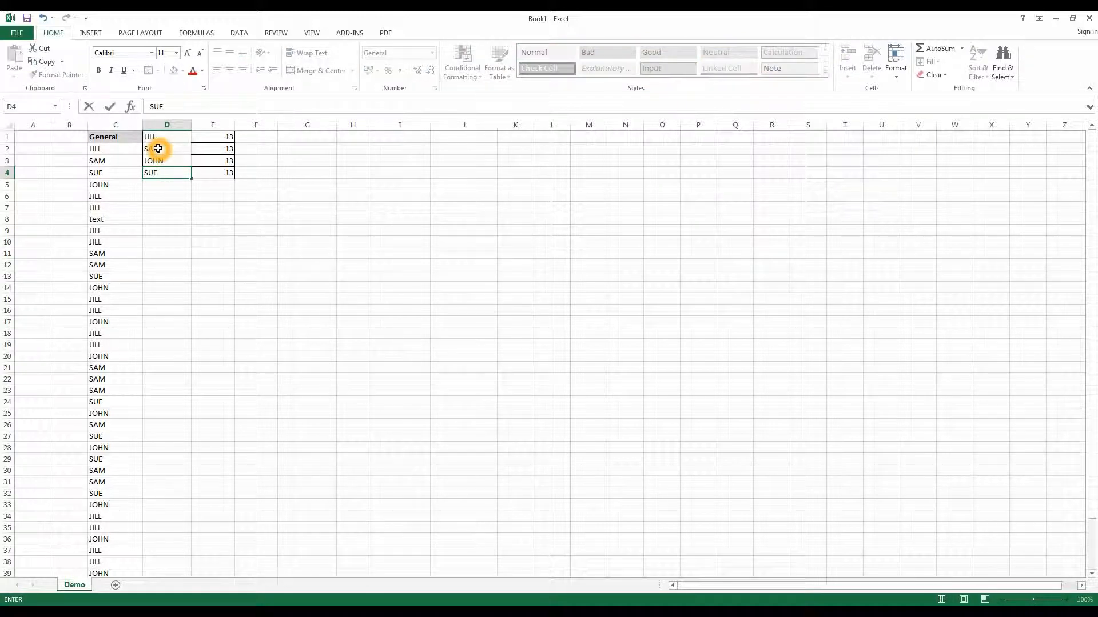
pyautogui.write('E')
pyautogui.press('Return')
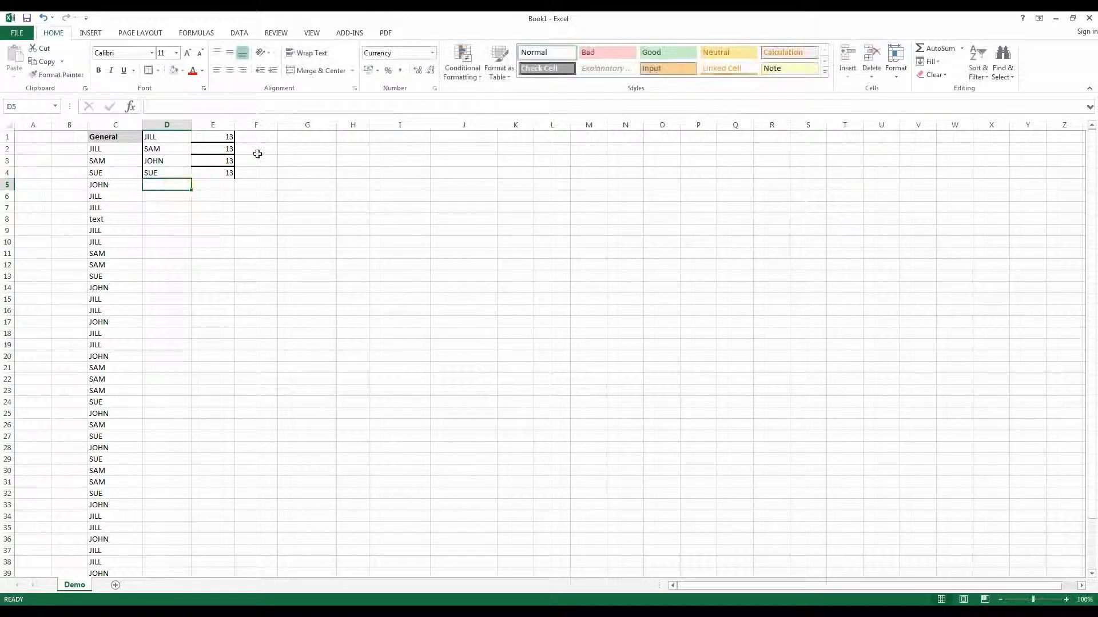
# - Replace the quoted COUNTIFS criterion in cell E2 with the name from cell D2
pyautogui.click(222, 148)
pyautogui.click(222, 106)
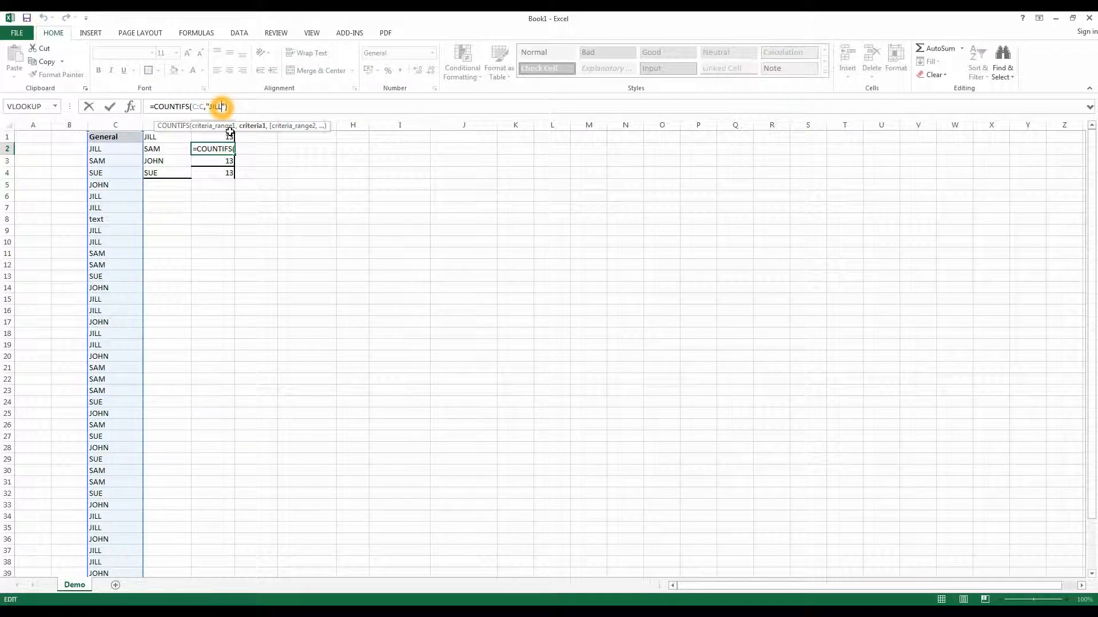
pyautogui.press('BackSpace')
pyautogui.press('BackSpace')
pyautogui.press('BackSpace')
pyautogui.press('BackSpace')
pyautogui.write('SAM')
pyautogui.press('Return')
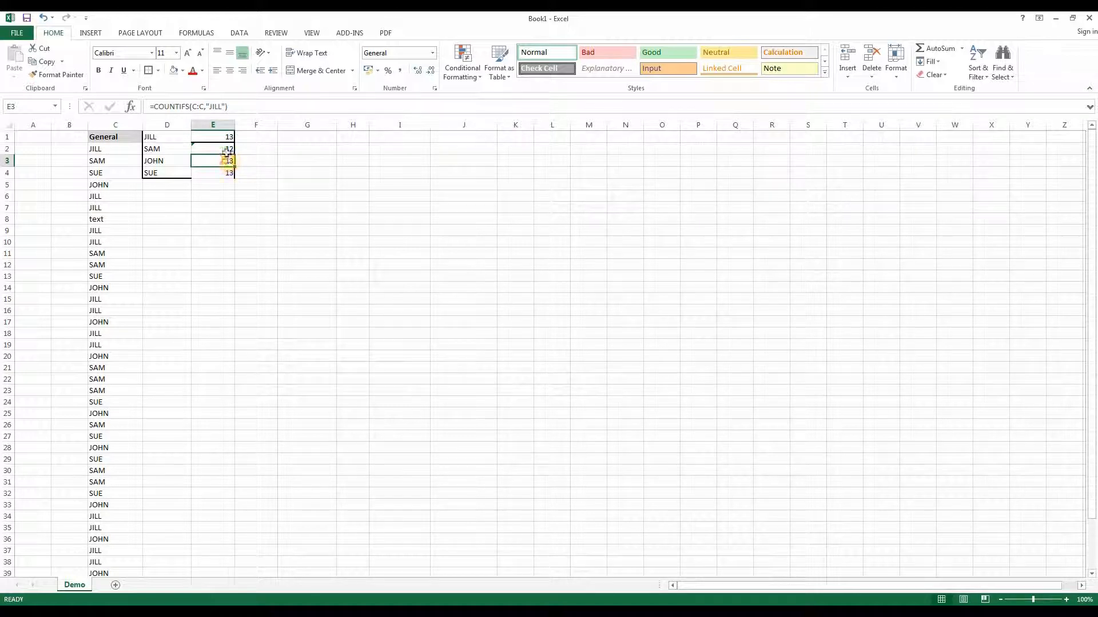
# - Replace the quoted COUNTIFS criterion in cell E3 with the name from cell D3
pyautogui.click(222, 107)
pyautogui.press('BackSpace')
pyautogui.press('BackSpace')
pyautogui.press('BackSpace')
pyautogui.write('OHN')
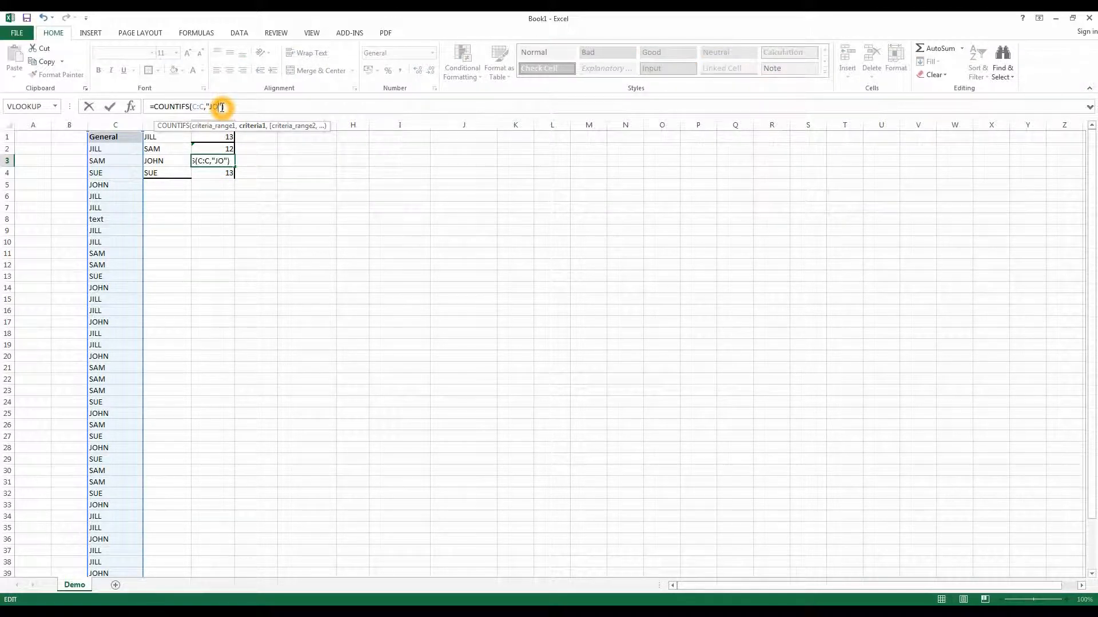
pyautogui.press('Return')
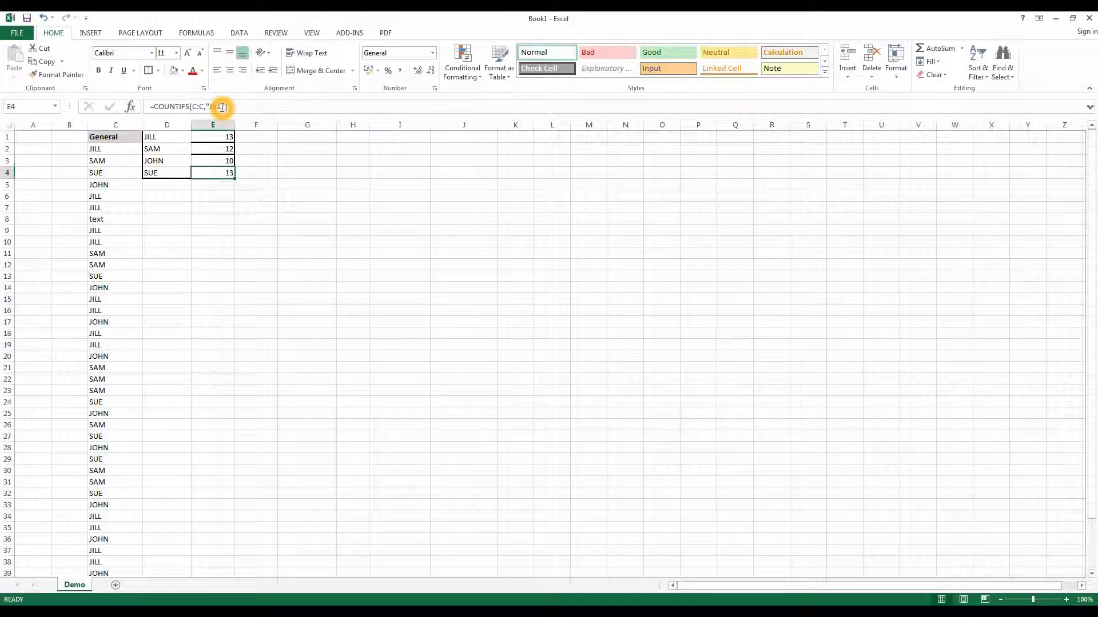
# - Replace the quoted COUNTIFS criterion in cell E4 with the name from cell D4
pyautogui.click(221, 106)
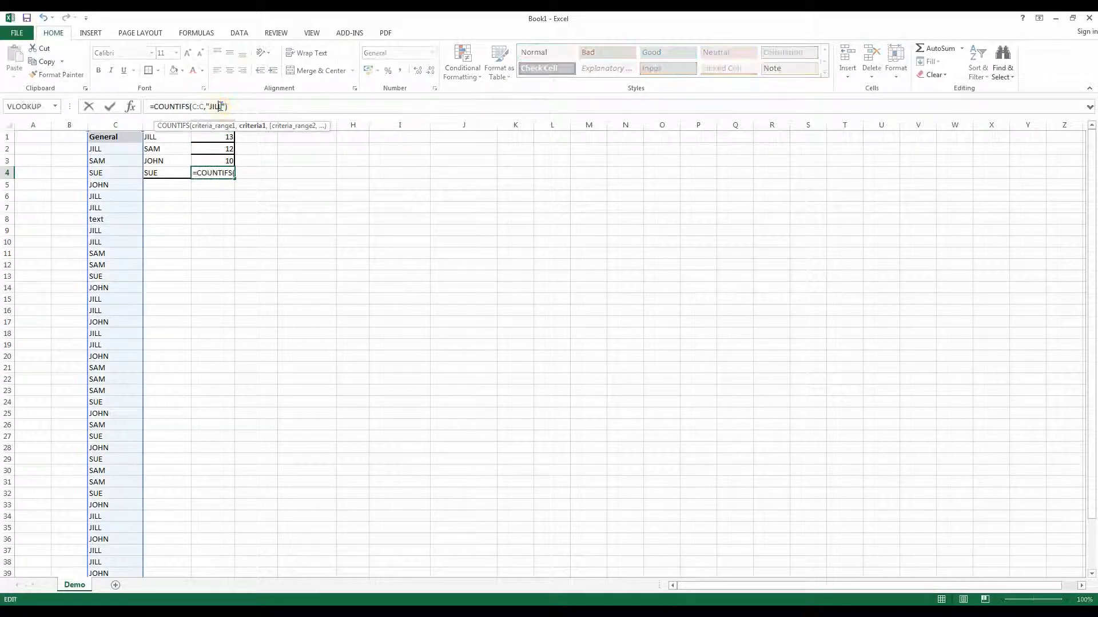
pyautogui.press('BackSpace')
pyautogui.press('BackSpace')
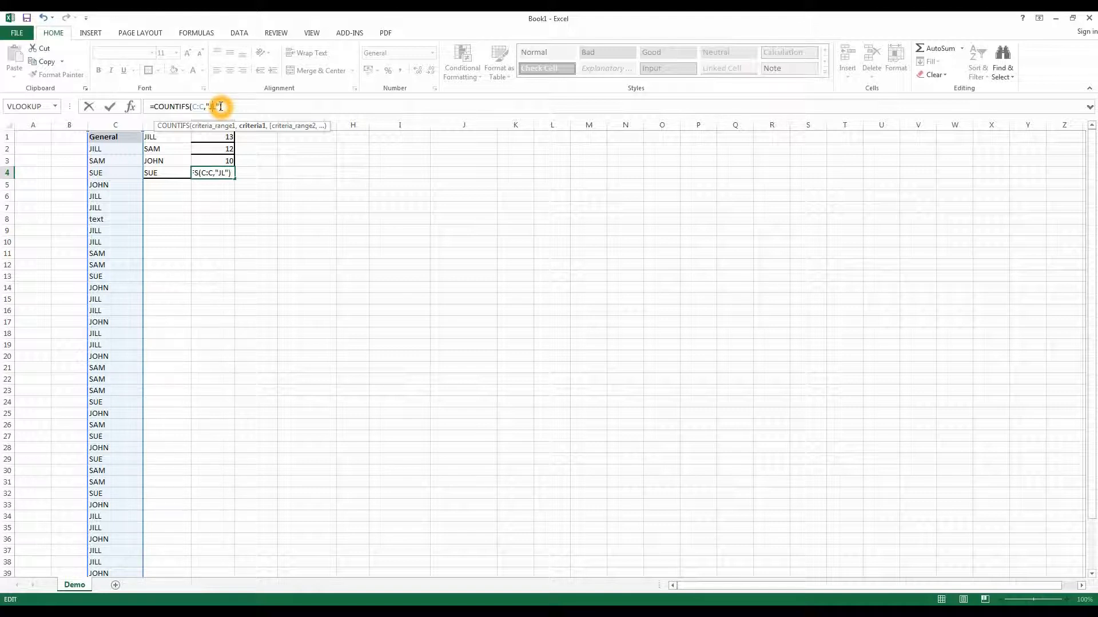
pyautogui.press('BackSpace')
pyautogui.press('BackSpace')
pyautogui.write('SUE')
pyautogui.press('Return')
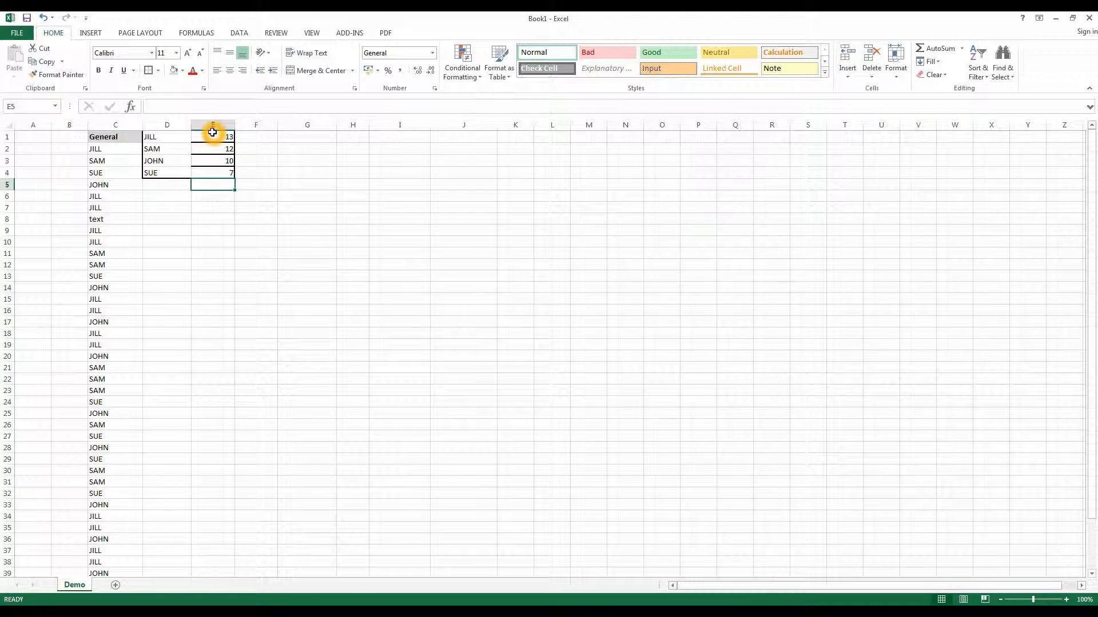
# - Clear the "text" entry from cell C8 in the list of names
pyautogui.click(127, 217)
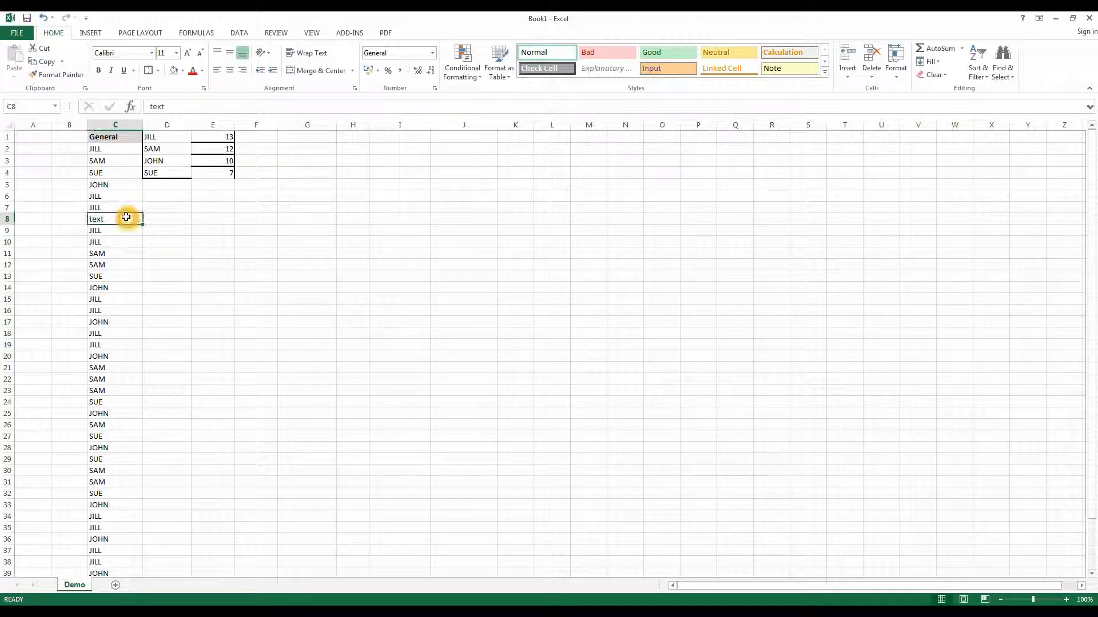
pyautogui.press('Delete')
pyautogui.click(216, 262)
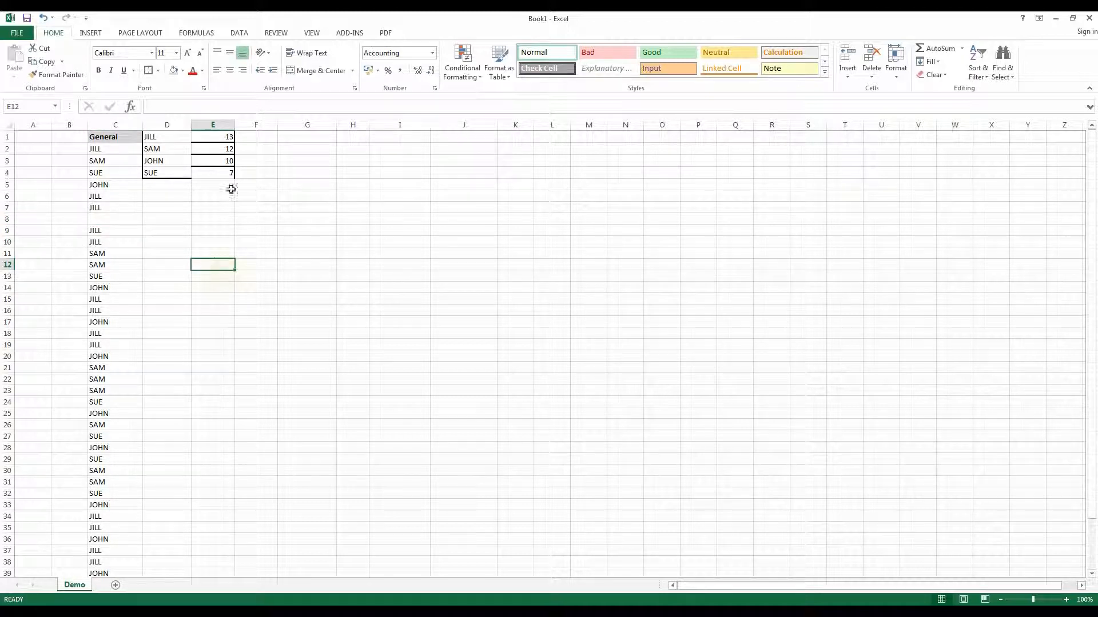
# - Compare the sum of the counts in E1:E4 with the number of entries in C2:C44
pyautogui.moveTo(220, 137); pyautogui.dragTo(220, 179)
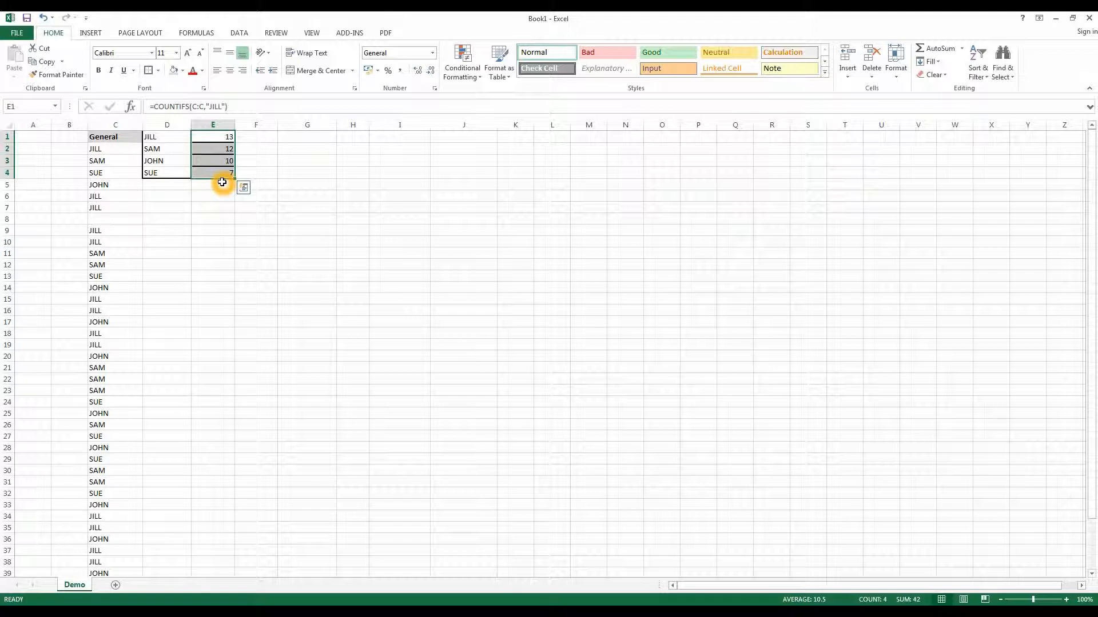
pyautogui.moveTo(117, 150); pyautogui.dragTo(107, 546)
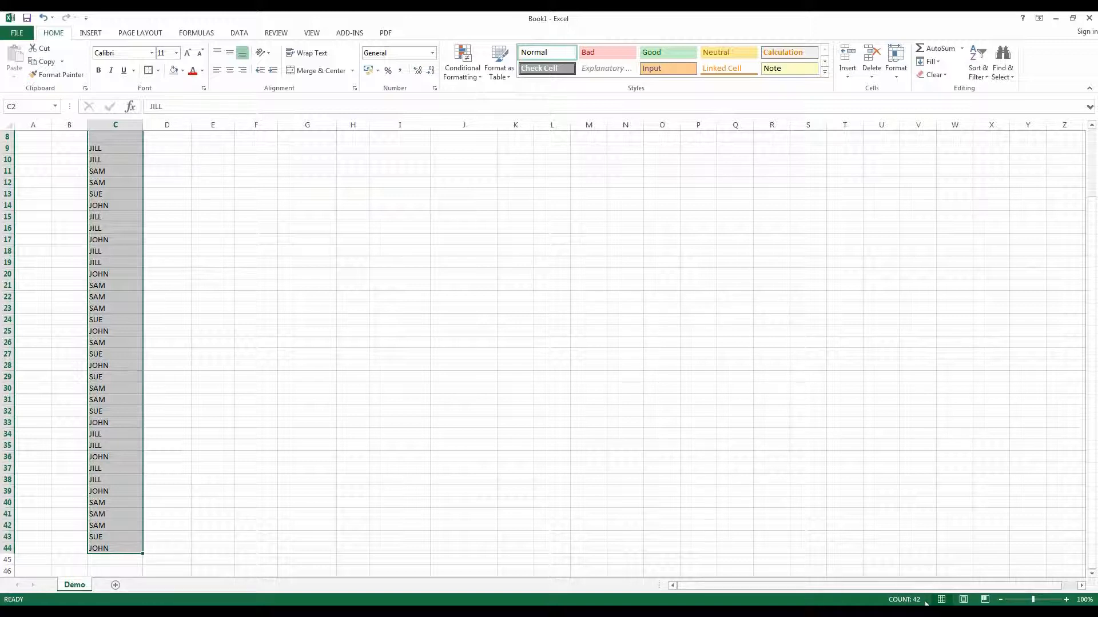
pyautogui.click(256, 342)
pyautogui.scroll(3, 196, 284)
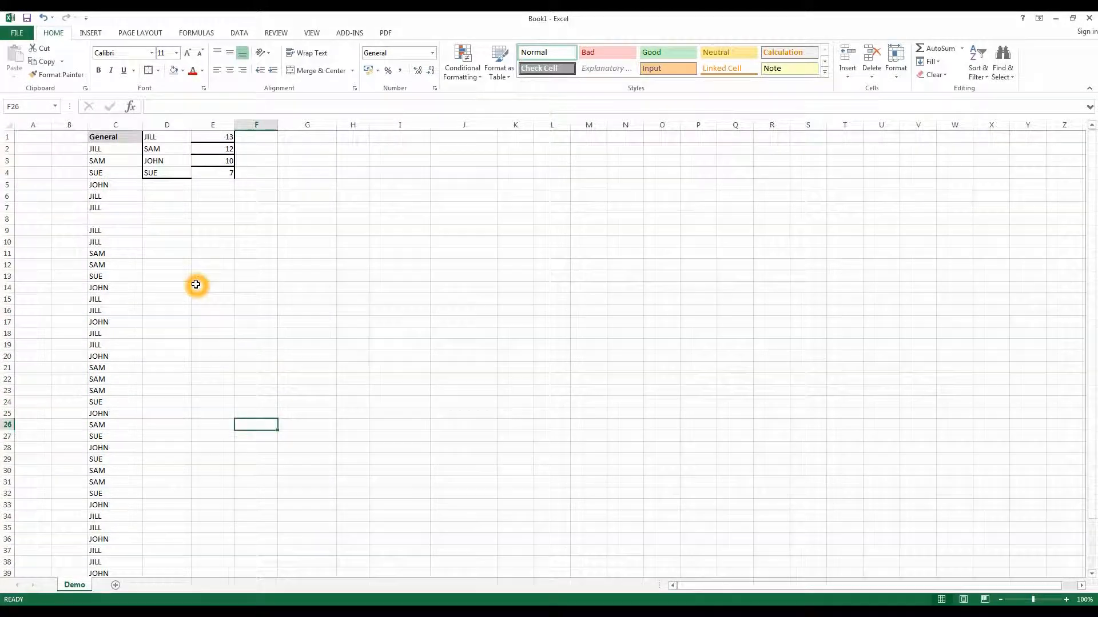